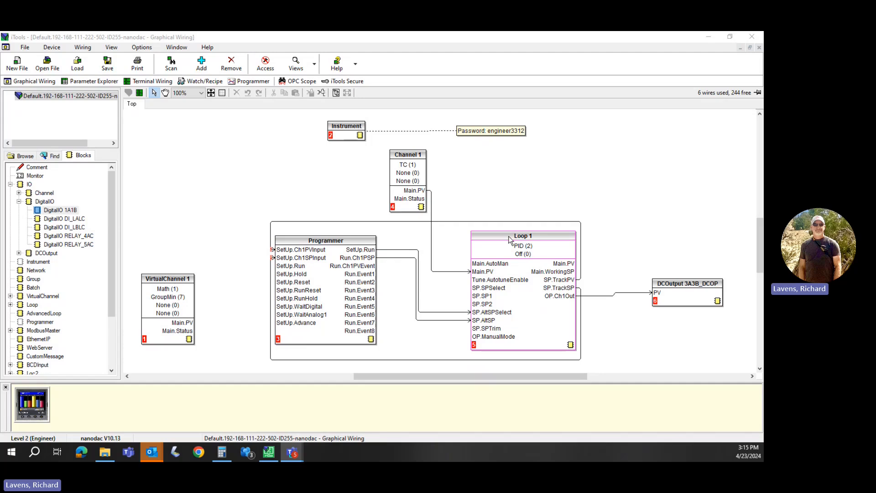
Move the Loop 1 block slightly up and the Programmer block slightly left to spread out the wiring diagram
{"action": "left_click_drag", "start_coordinate": [498, 240], "coordinate": [502, 221]}
{"action": "left_click_drag", "start_coordinate": [352, 240], "coordinate": [328, 240]}
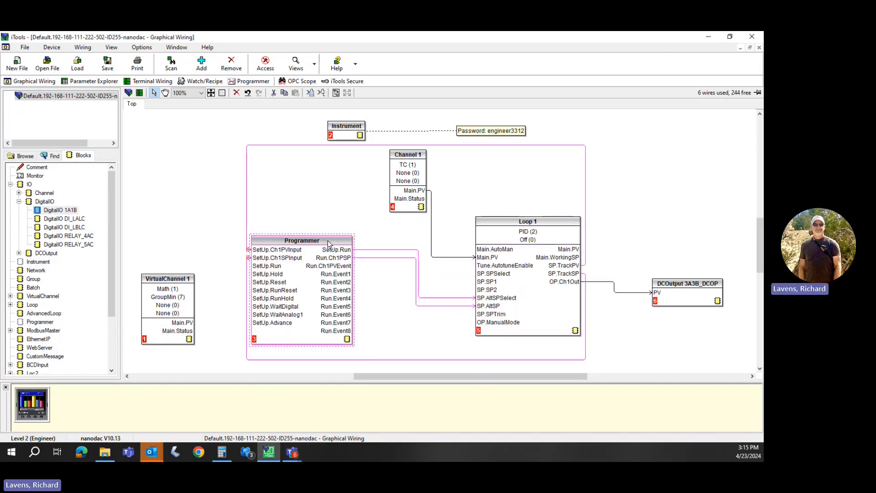
{"action": "left_click", "coordinate": [355, 201]}
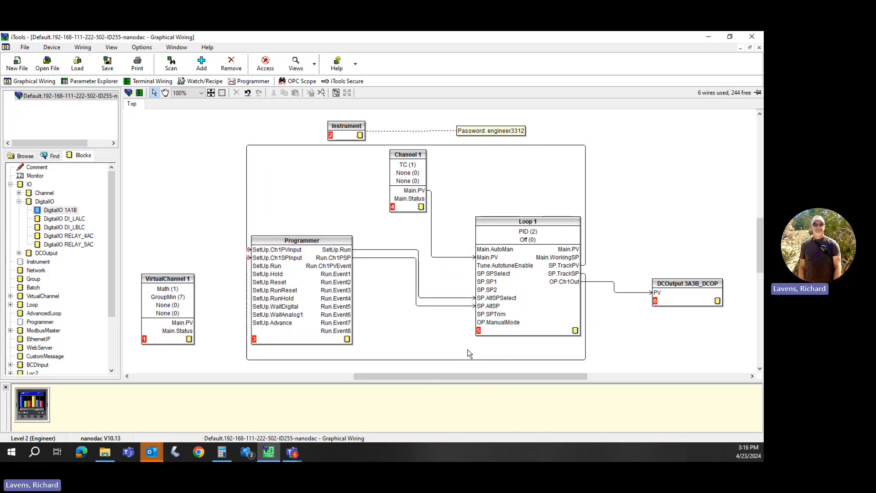
Trace the wires from Loop 1's SP.TrackSP and SP.TrackPV outputs to the Programmer's SetUp.Ch1SPInput and SetUp.Ch1PVInput
{"action": "left_click", "coordinate": [557, 220]}
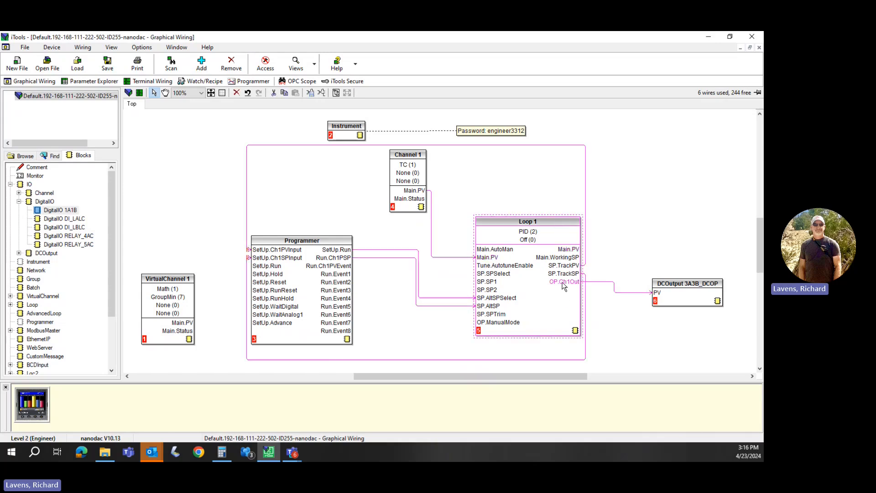
{"action": "mouse_move", "coordinate": [556, 278]}
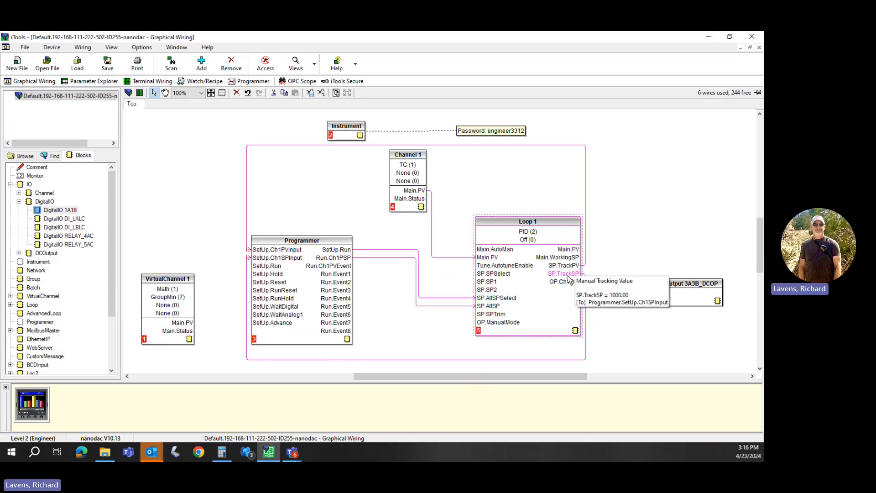
{"action": "left_click", "coordinate": [593, 280]}
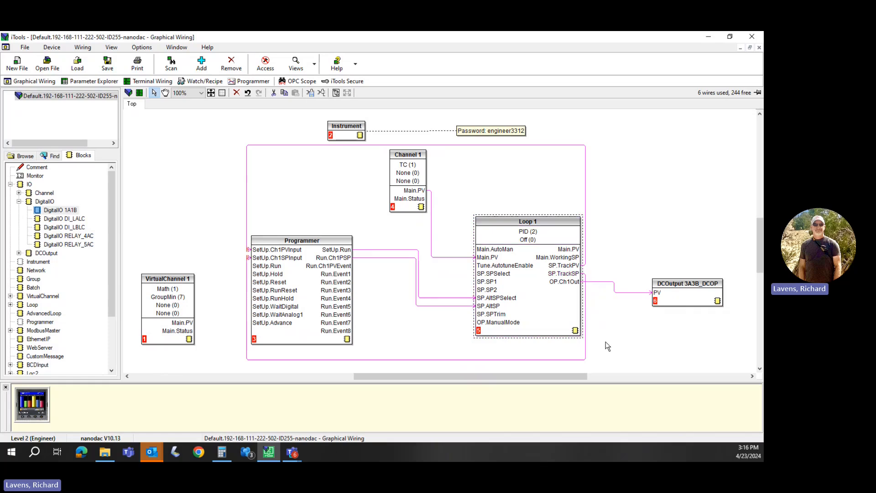
{"action": "left_click", "coordinate": [579, 359]}
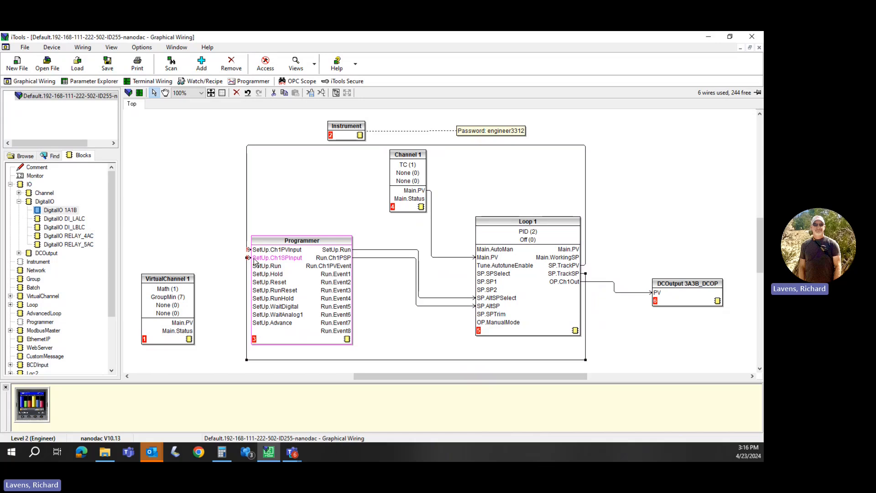
{"action": "mouse_move", "coordinate": [254, 261]}
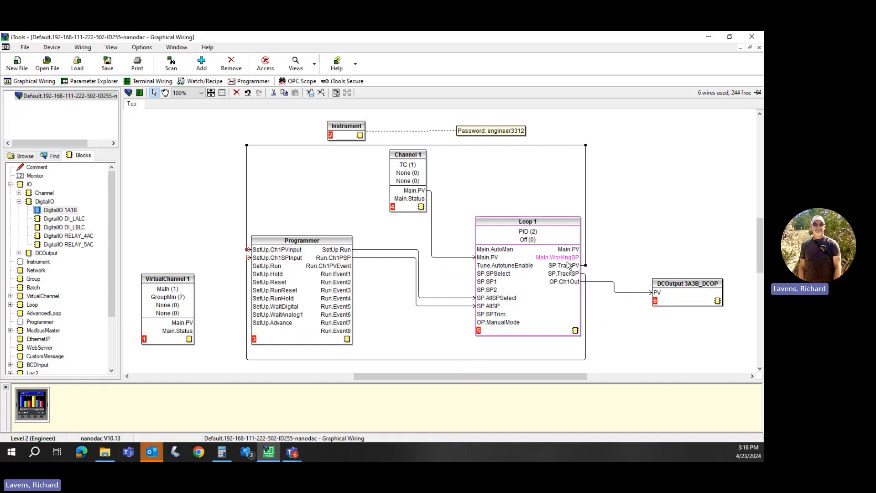
{"action": "mouse_move", "coordinate": [559, 269]}
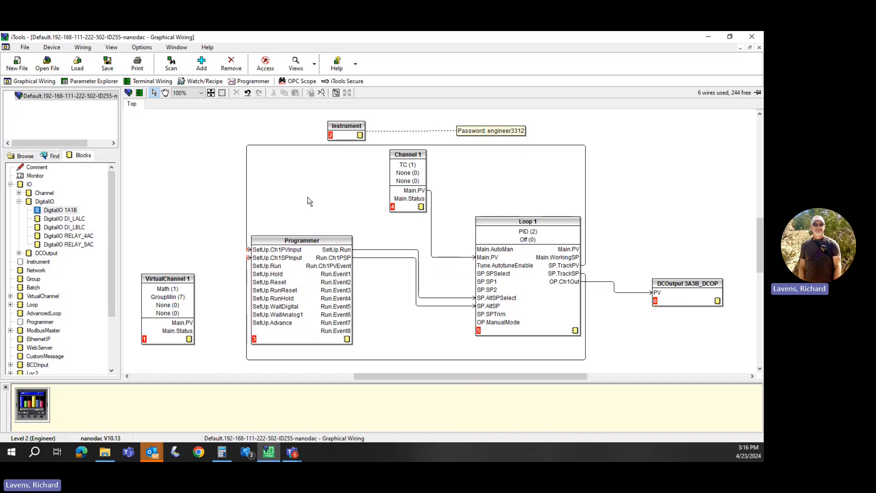
Trace the Programmer's Run.Ch1PSP wire to Loop 1's SP.AltSP and its SetUp.Run wire to SP.AltSPSelect
{"action": "left_click", "coordinate": [377, 258]}
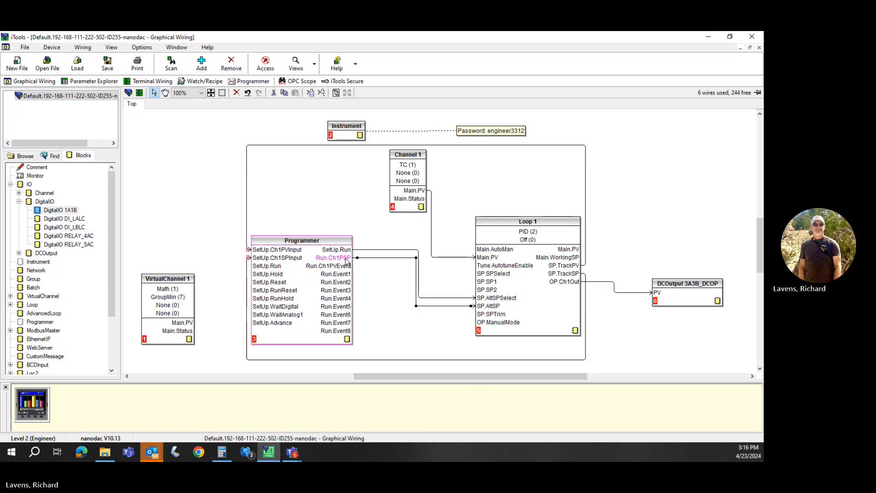
{"action": "mouse_move", "coordinate": [347, 261]}
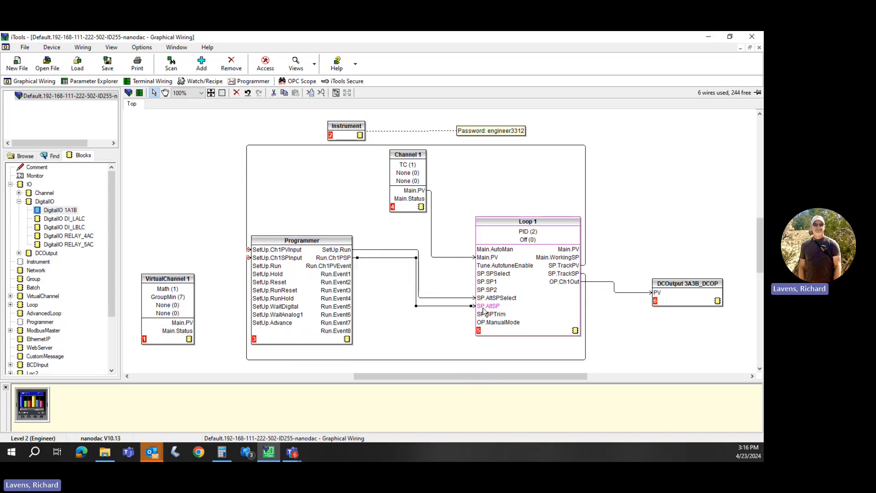
{"action": "mouse_move", "coordinate": [486, 311]}
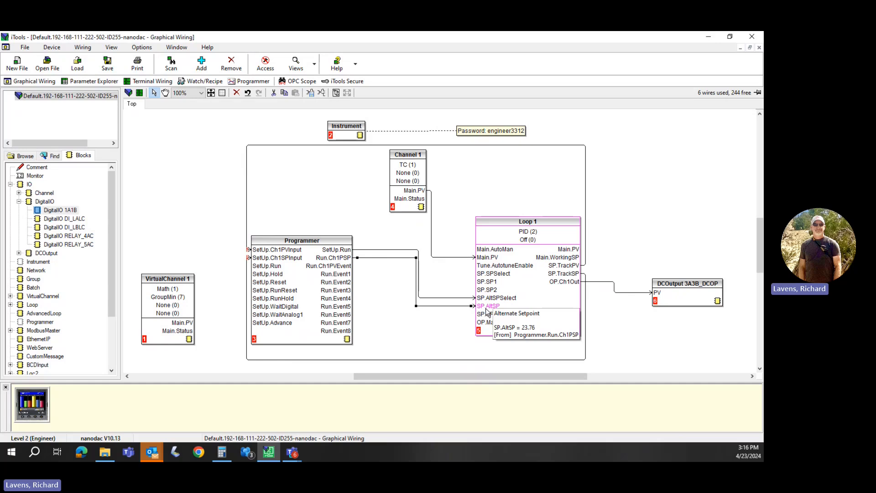
{"action": "left_click", "coordinate": [443, 297]}
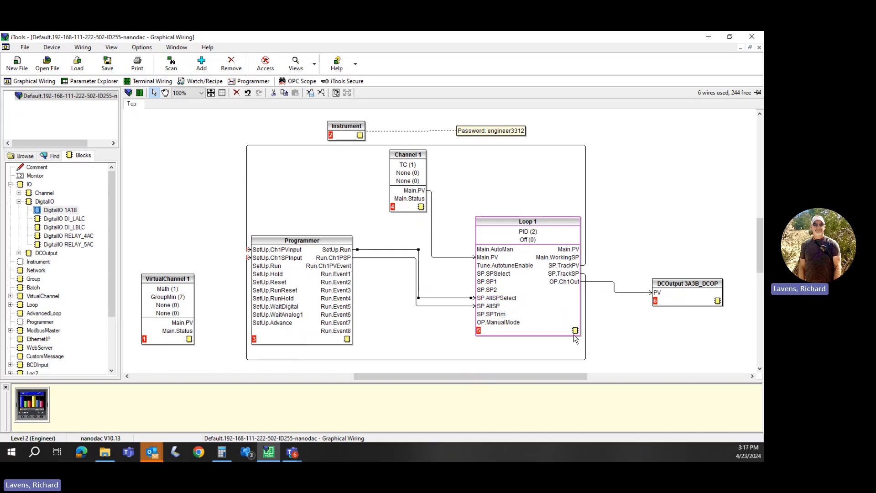
{"action": "left_click", "coordinate": [613, 333]}
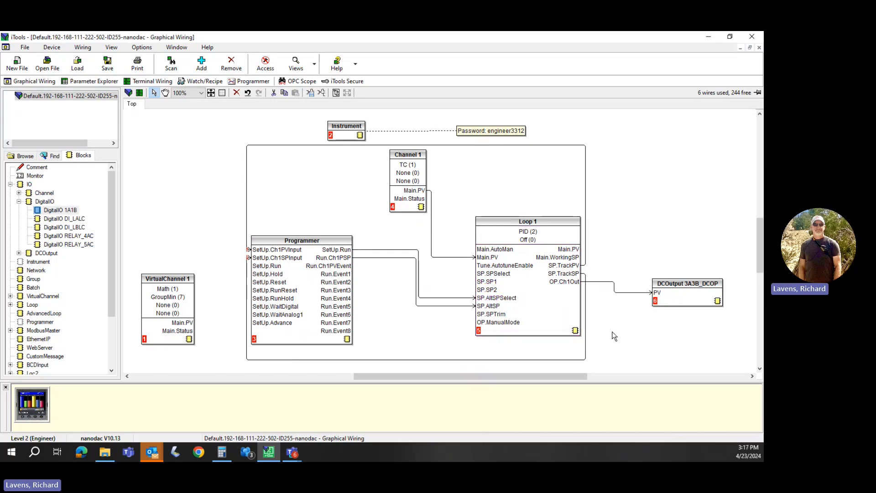
Check the two tracking wires around the blocks and shift the Channel 1 block slightly down and left
{"action": "left_click", "coordinate": [545, 360]}
{"action": "left_click", "coordinate": [472, 144]}
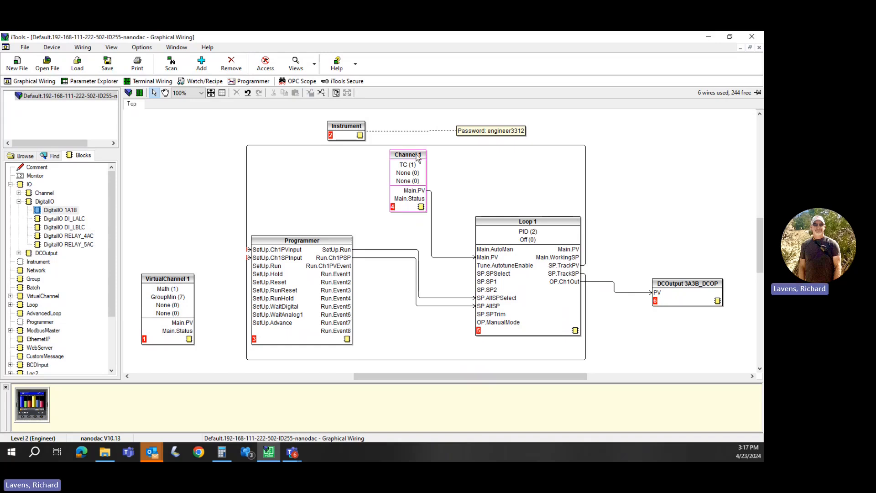
{"action": "left_click_drag", "start_coordinate": [413, 155], "coordinate": [410, 164]}
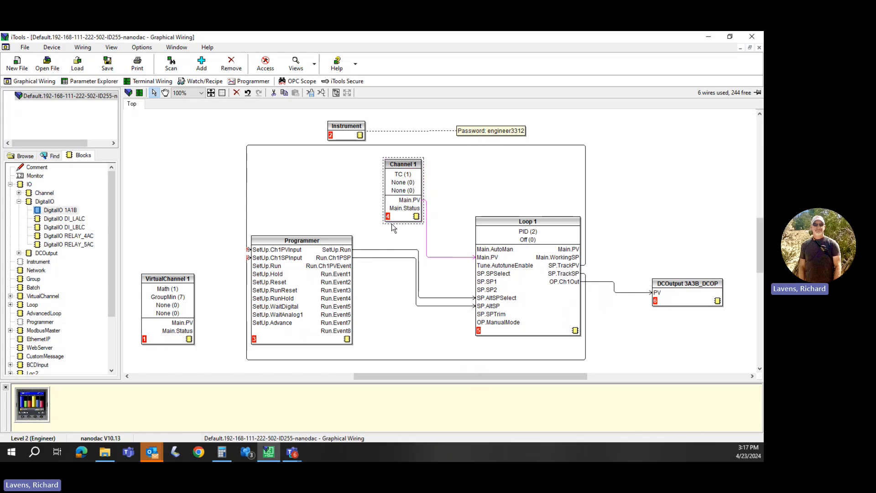
Open the Programmer block's parameters and switch the device to Configuration access, accepting the warning and entering the configuration passphrase
{"action": "double_click", "coordinate": [327, 240]}
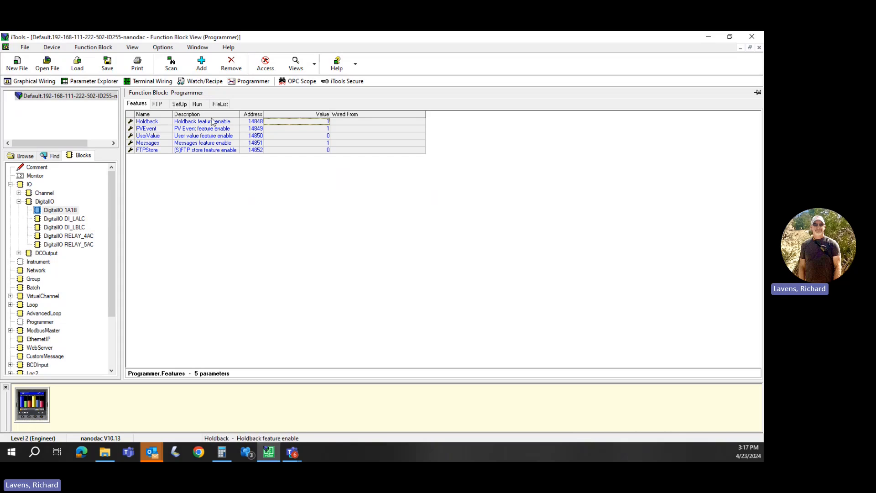
{"action": "left_click", "coordinate": [264, 67]}
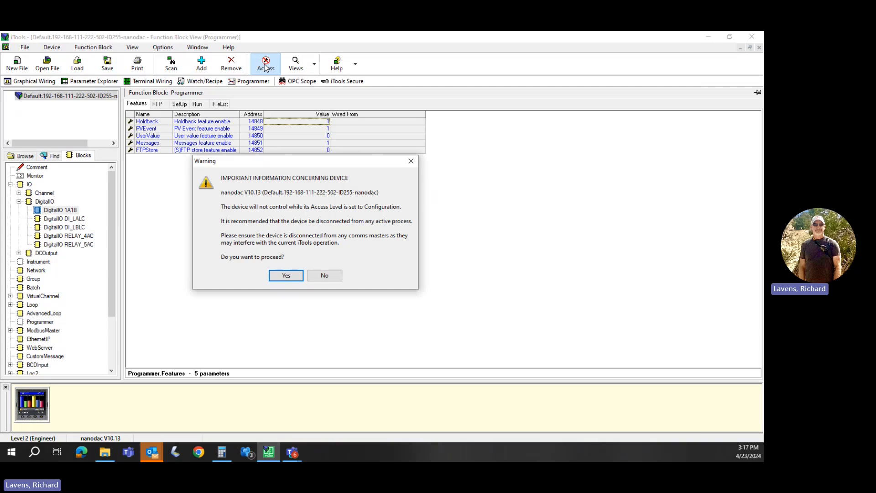
{"action": "left_click", "coordinate": [286, 276]}
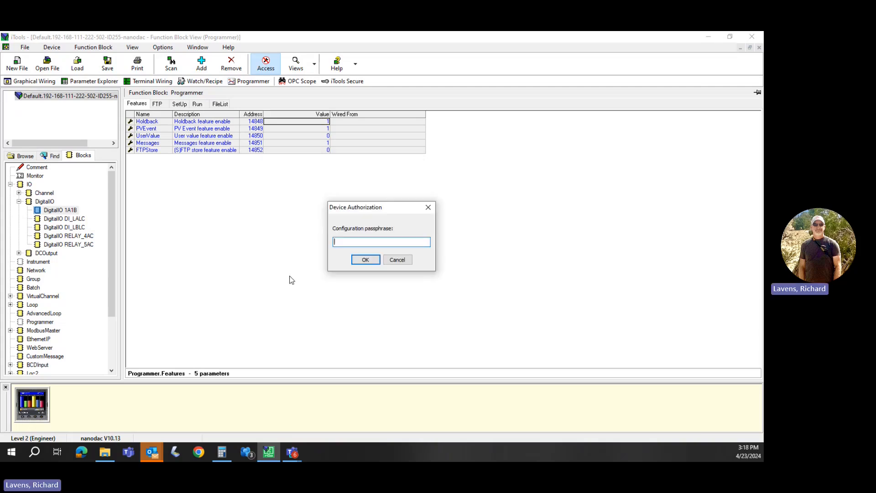
{"action": "type", "text": "•••••"}
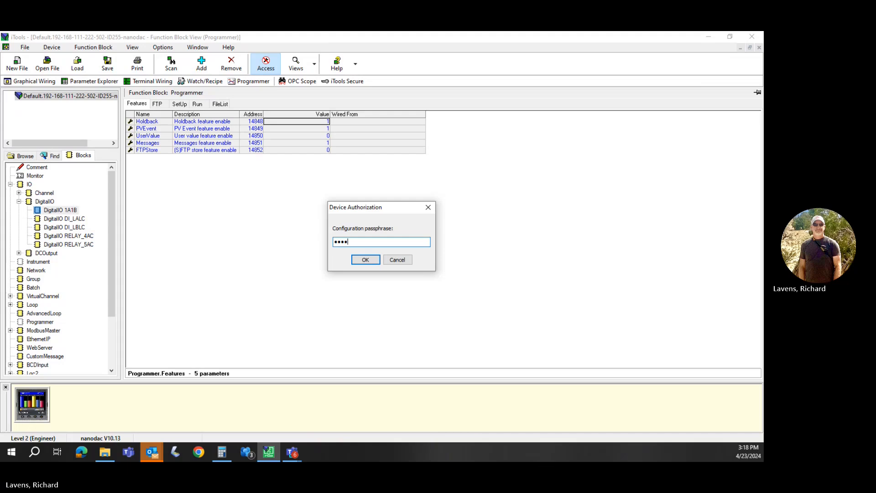
{"action": "type", "text": "•••••••••"}
{"action": "key", "text": "Return"}
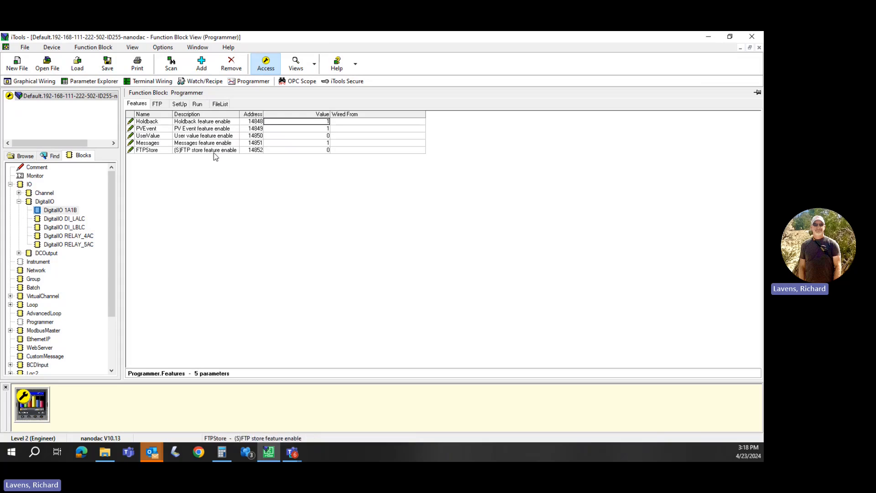
Read the parameter help for the Programmer's Holdback feature enable and close it
{"action": "left_click", "coordinate": [282, 130]}
{"action": "left_click", "coordinate": [282, 136]}
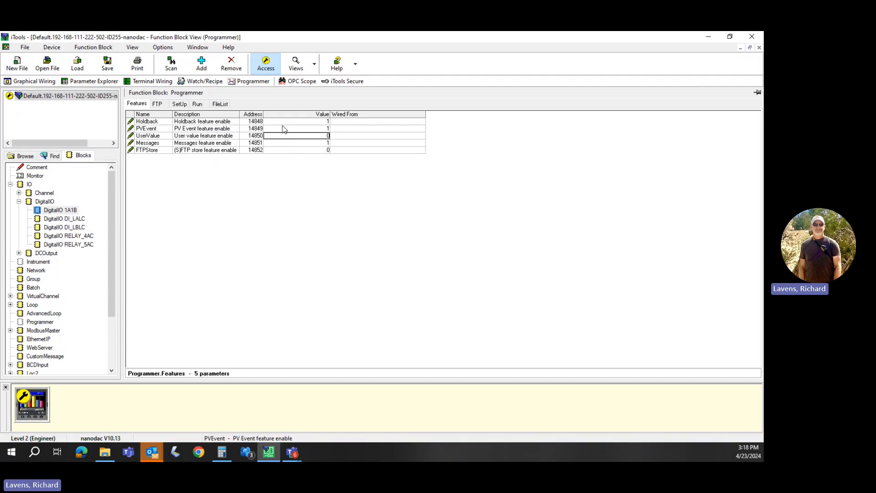
{"action": "left_click", "coordinate": [288, 119]}
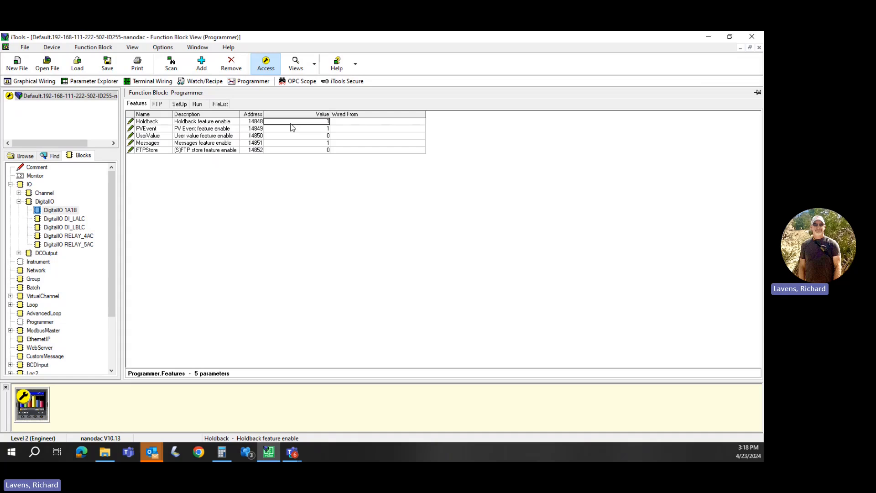
{"action": "right_click", "coordinate": [291, 124]}
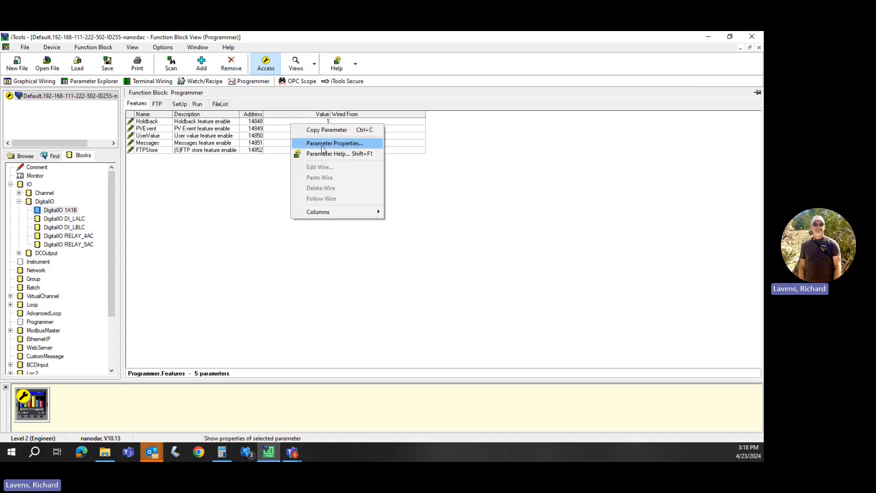
{"action": "left_click", "coordinate": [325, 155]}
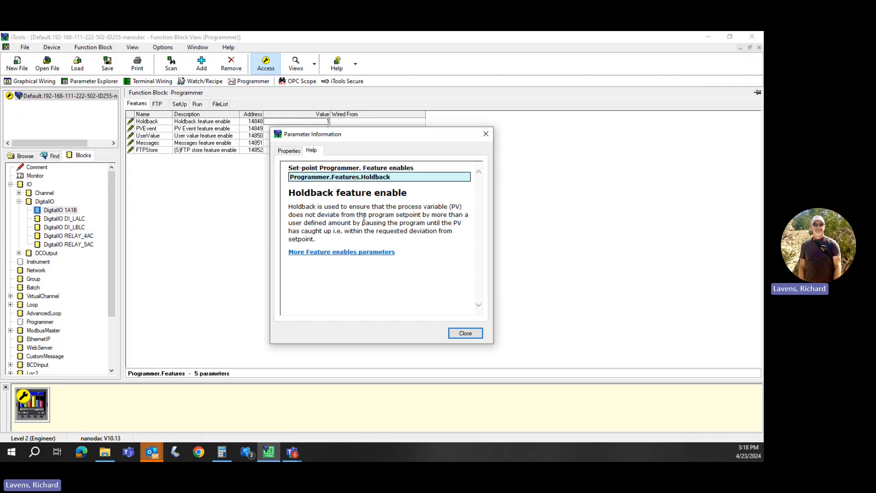
{"action": "left_click", "coordinate": [464, 333]}
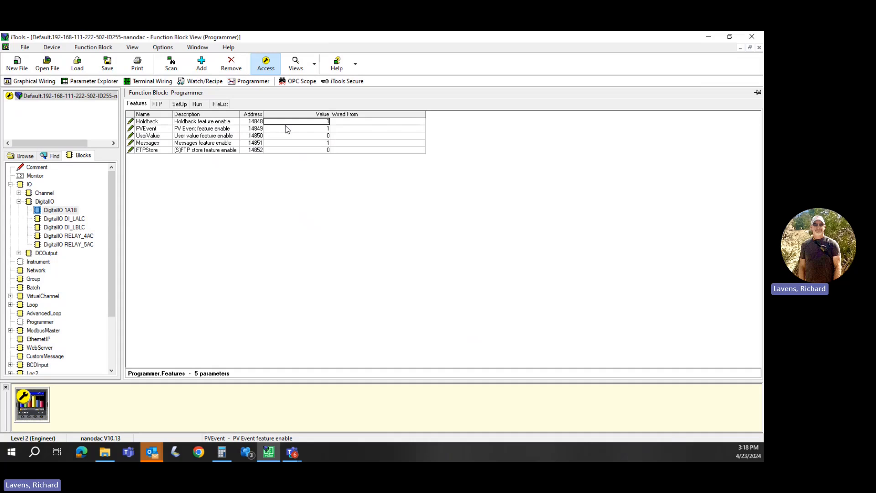
Review the program mode access level options in the Programmer's SetUp parameters, keeping Operator (1)
{"action": "left_click", "coordinate": [164, 105]}
{"action": "left_click", "coordinate": [180, 105]}
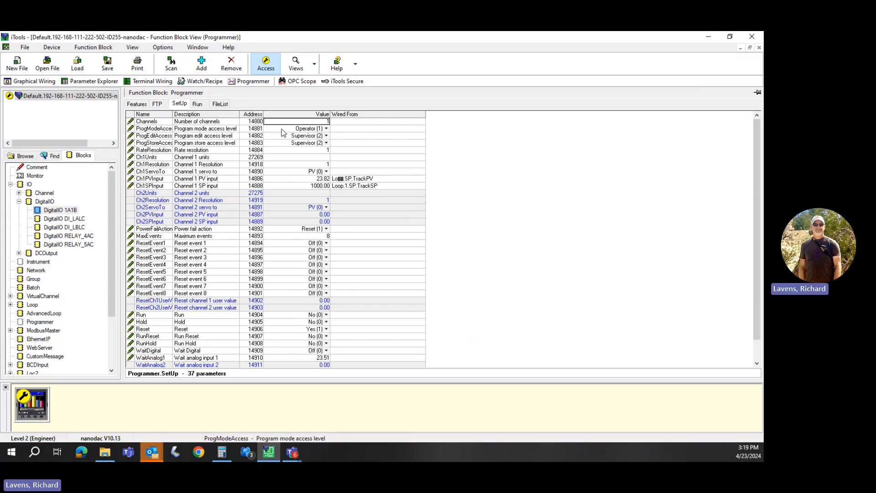
{"action": "left_click", "coordinate": [326, 129]}
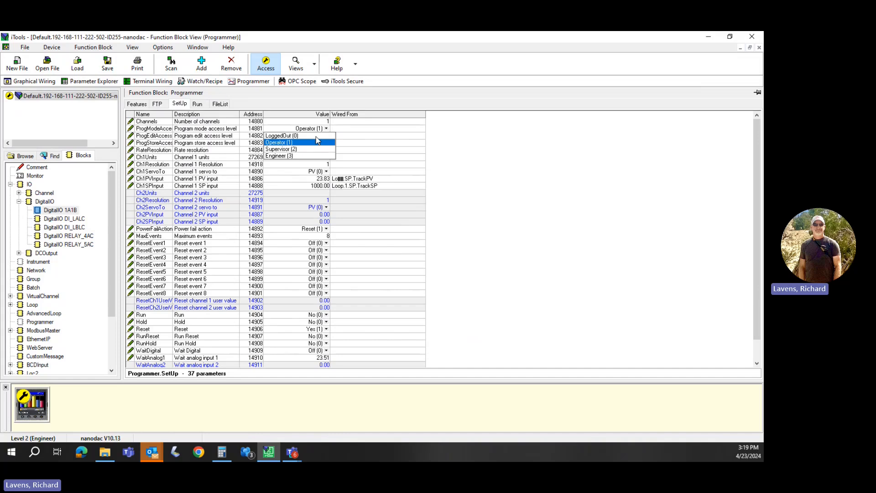
{"action": "key", "text": "Up"}
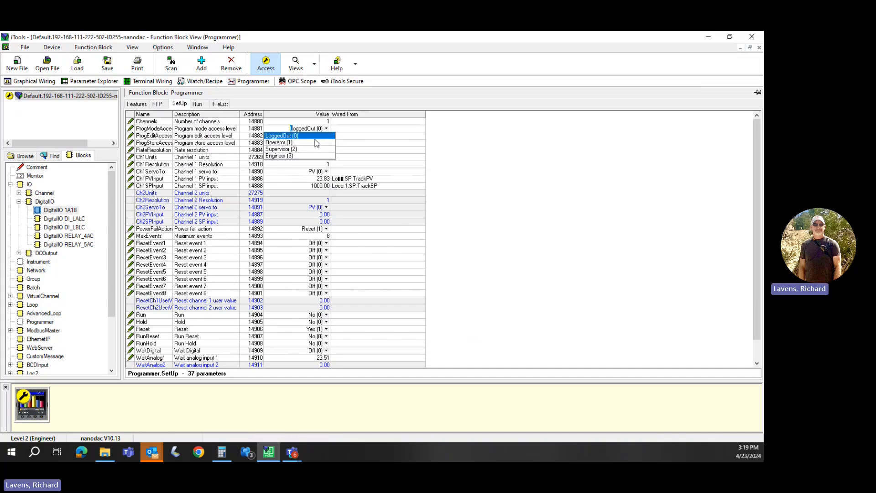
{"action": "key", "text": "Down"}
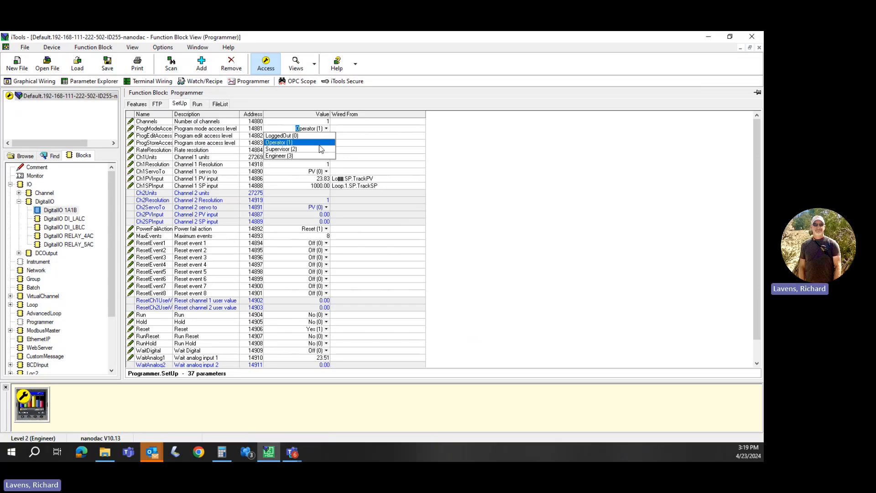
{"action": "left_click", "coordinate": [468, 154]}
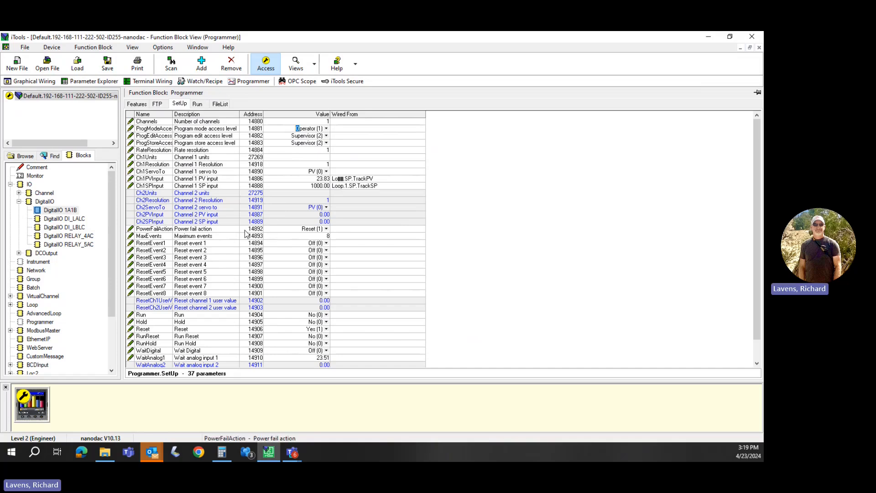
Review the PowerFailAction options and read the parameter help explaining Ramp back, Reset and Continue
{"action": "left_click", "coordinate": [223, 229]}
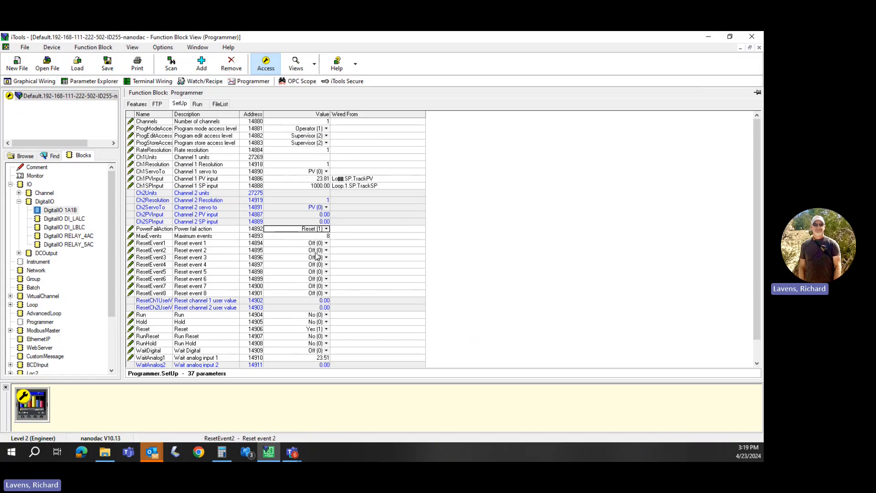
{"action": "left_click", "coordinate": [326, 229]}
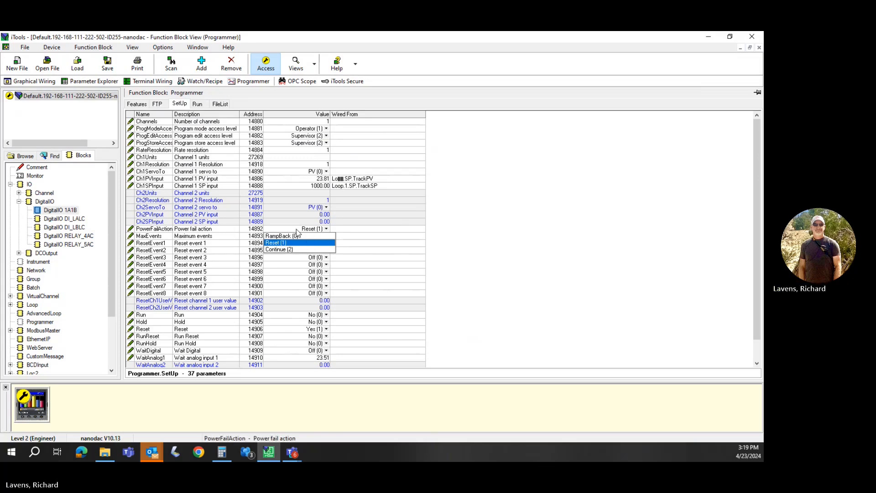
{"action": "right_click", "coordinate": [297, 230]}
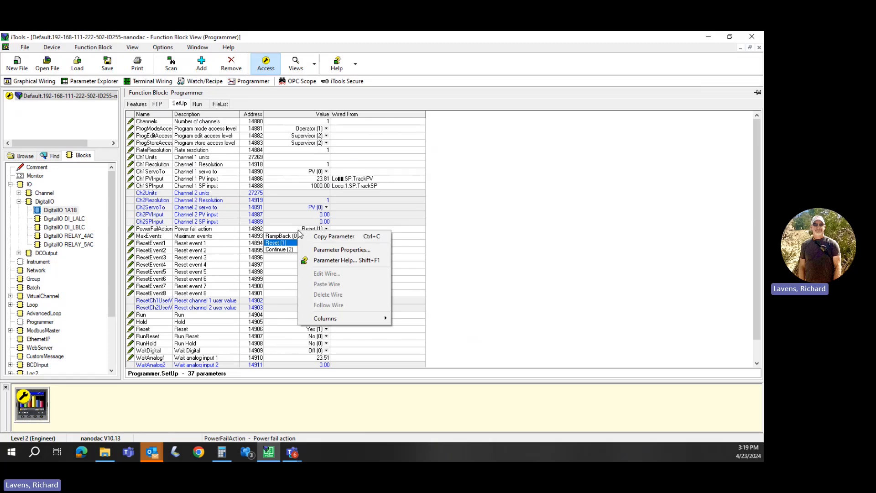
{"action": "left_click", "coordinate": [327, 258]}
{"action": "scroll", "coordinate": [325, 243], "scroll_direction": "down", "scroll_amount": 1}
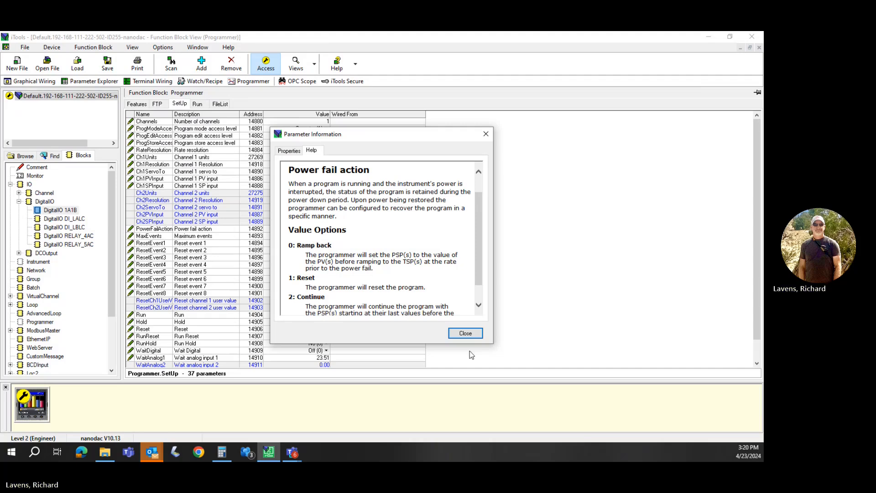
{"action": "scroll", "coordinate": [409, 285], "scroll_direction": "down", "scroll_amount": 1}
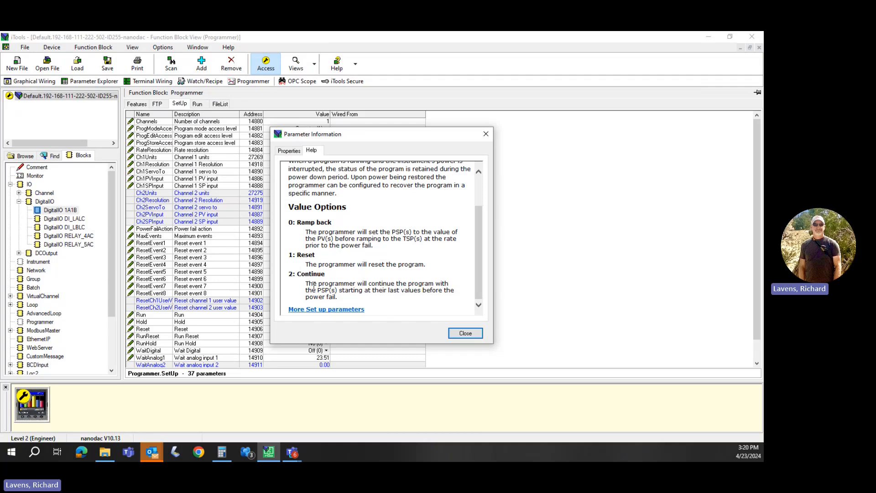
Review the Programmer's Run parameters, and shift the Programmer block slightly up and left in the graphical wiring
{"action": "left_click", "coordinate": [473, 334]}
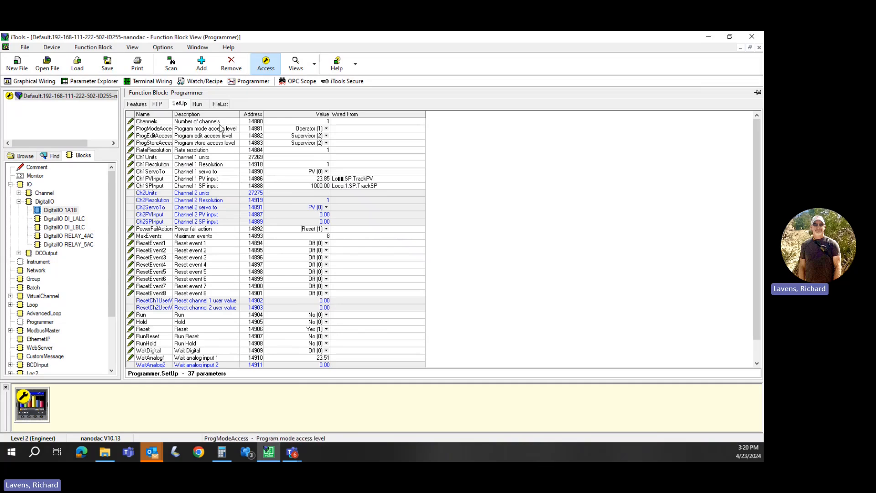
{"action": "left_click", "coordinate": [200, 106]}
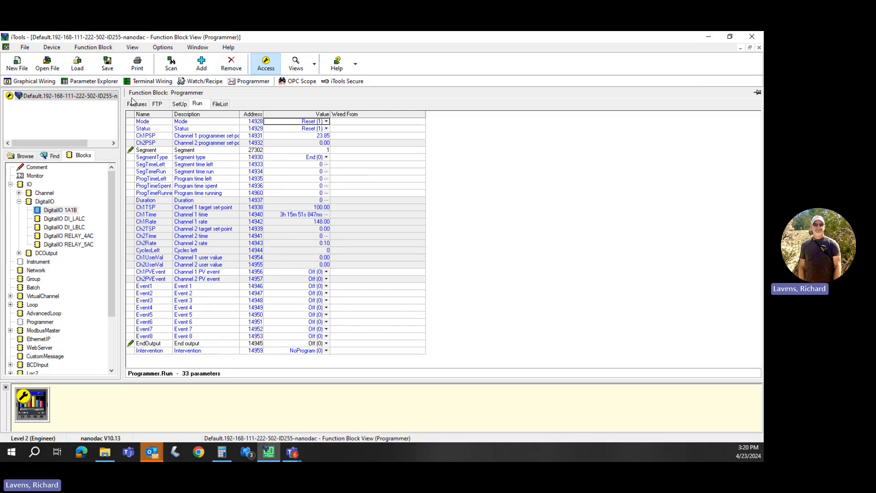
{"action": "left_click", "coordinate": [30, 81]}
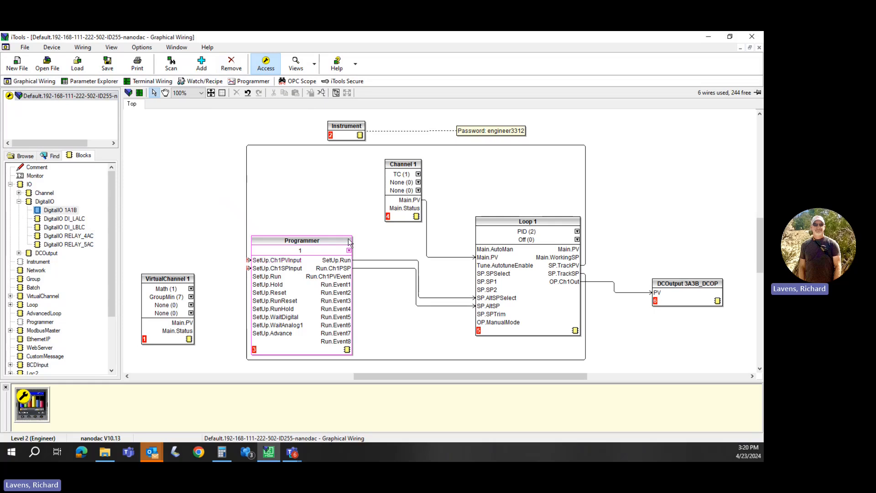
{"action": "mouse_move", "coordinate": [339, 240]}
{"action": "left_mouse_down"}
{"action": "mouse_move", "coordinate": [329, 242]}
{"action": "mouse_move", "coordinate": [335, 235]}
{"action": "left_mouse_up"}
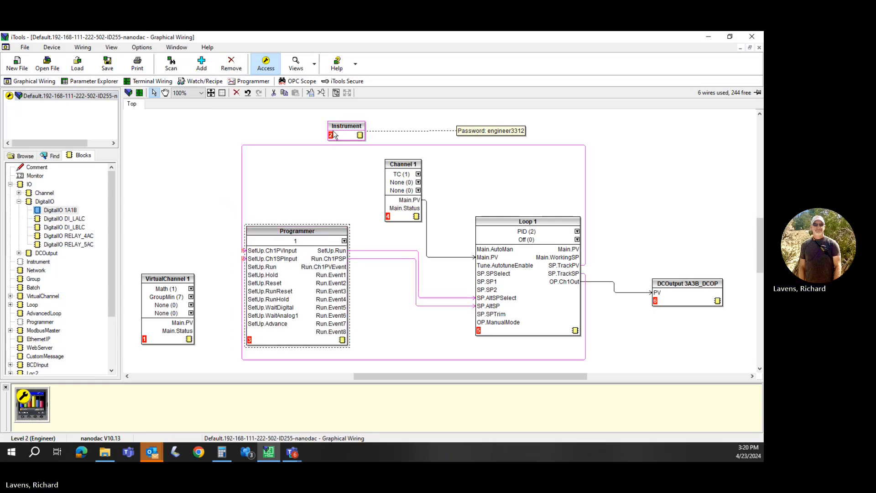
In the programmer editor, name segment 1 "Ramp #1" and set its type to Ramp (1)
{"action": "left_click", "coordinate": [259, 84]}
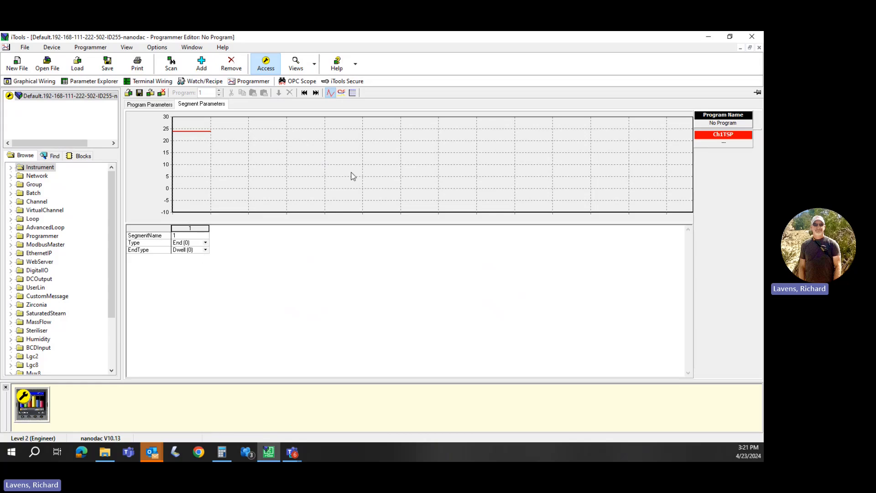
{"action": "left_click", "coordinate": [189, 235]}
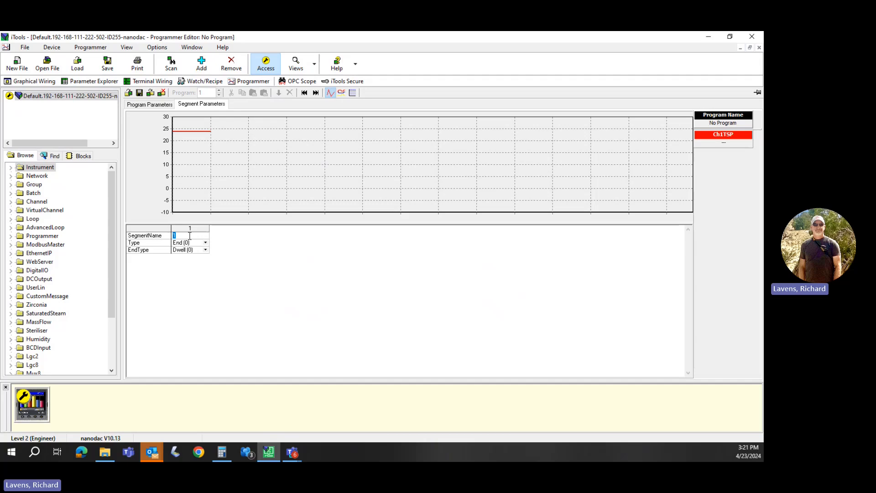
{"action": "type", "text": "Ra"}
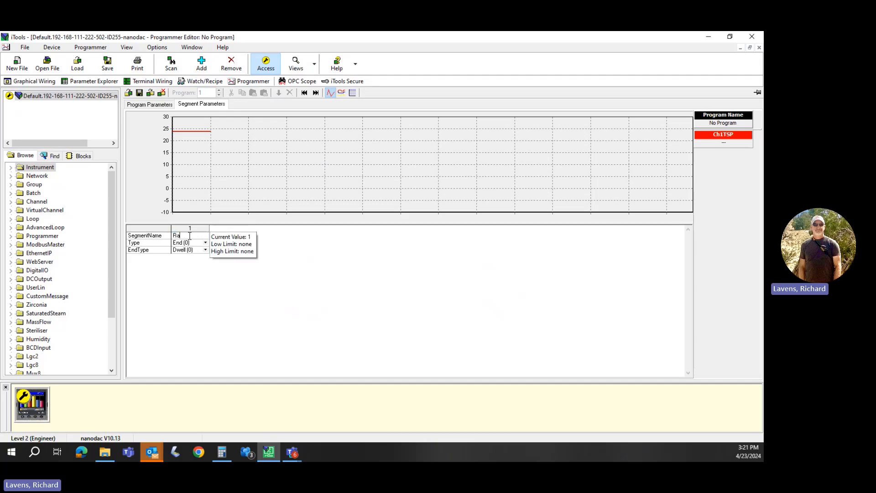
{"action": "type", "text": "mp #1"}
{"action": "key", "text": "Return"}
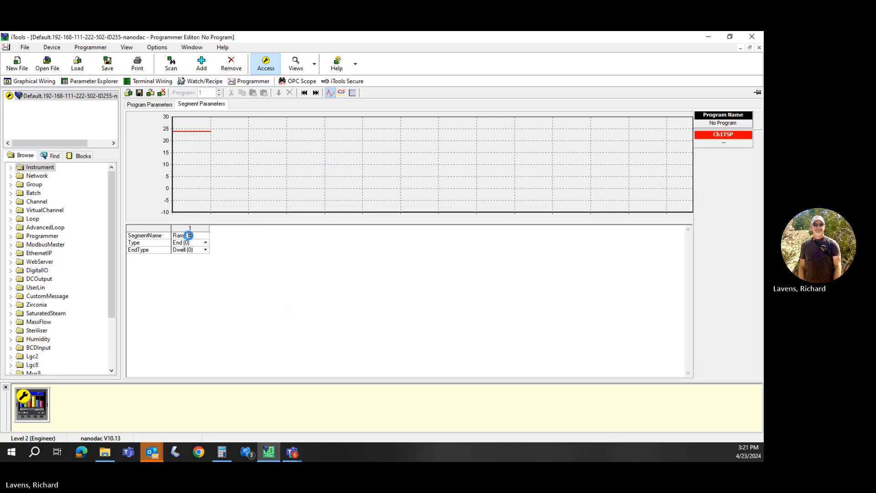
{"action": "left_click", "coordinate": [186, 243]}
{"action": "left_click", "coordinate": [205, 243]}
{"action": "left_click", "coordinate": [206, 257]}
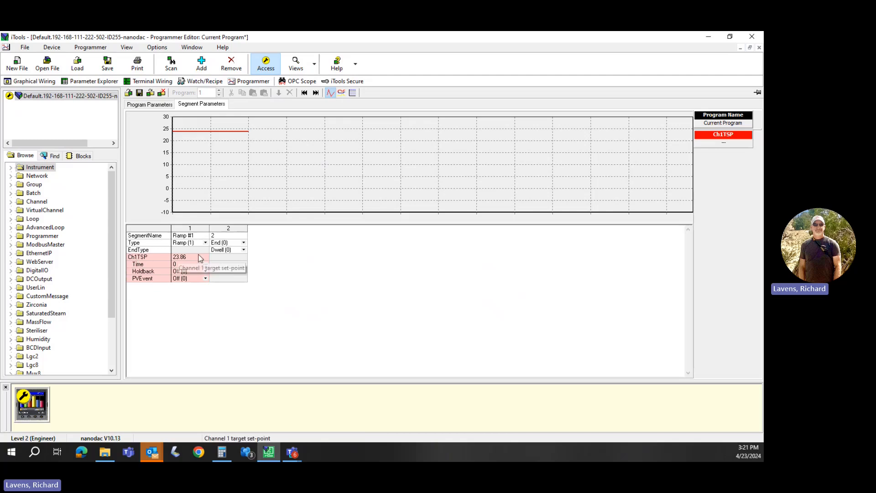
Set Ramp #1's channel 1 target setpoint to 100 and its time to 1 hour
{"action": "left_click", "coordinate": [200, 258]}
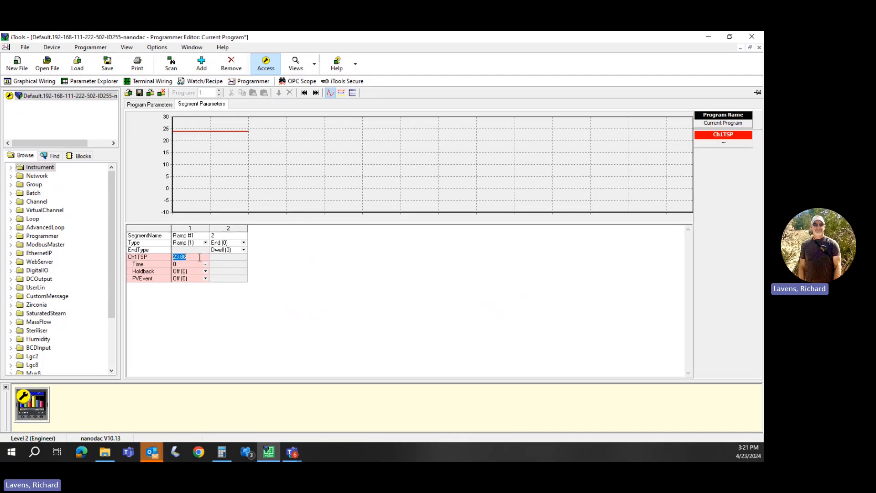
{"action": "type", "text": "100"}
{"action": "key", "text": "Return"}
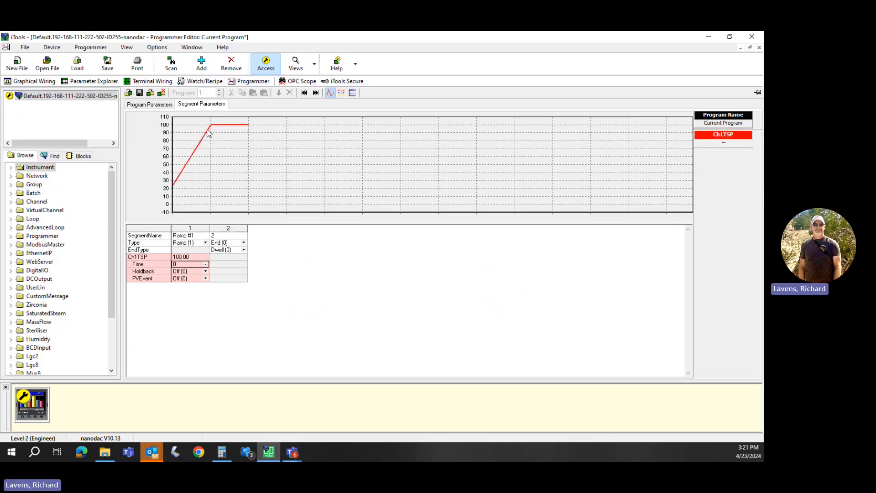
{"action": "left_click", "coordinate": [206, 265]}
{"action": "type", "text": "1"}
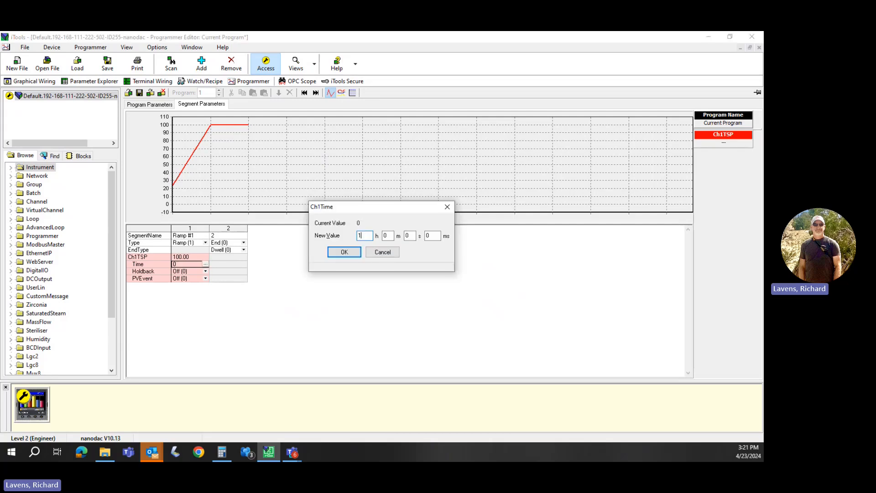
{"action": "left_click", "coordinate": [340, 253]}
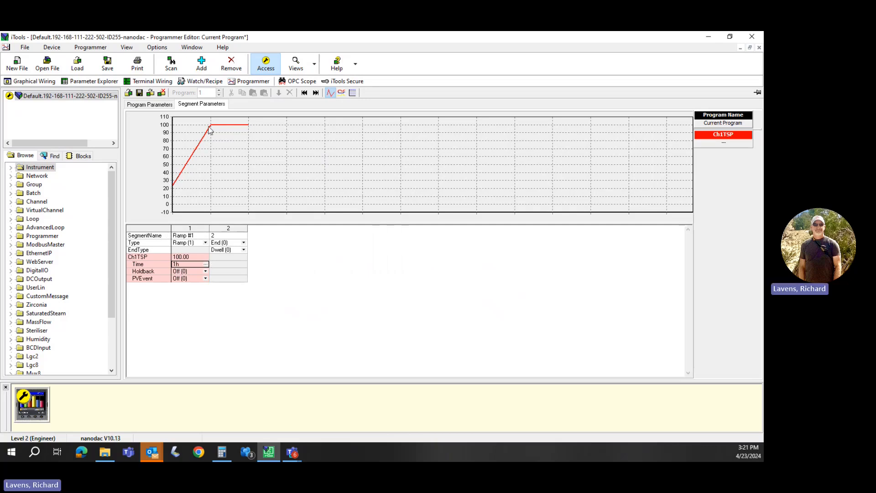
In the program parameters, try the Program (1) holdback style and restore PerSegment (0)
{"action": "left_click", "coordinate": [154, 105]}
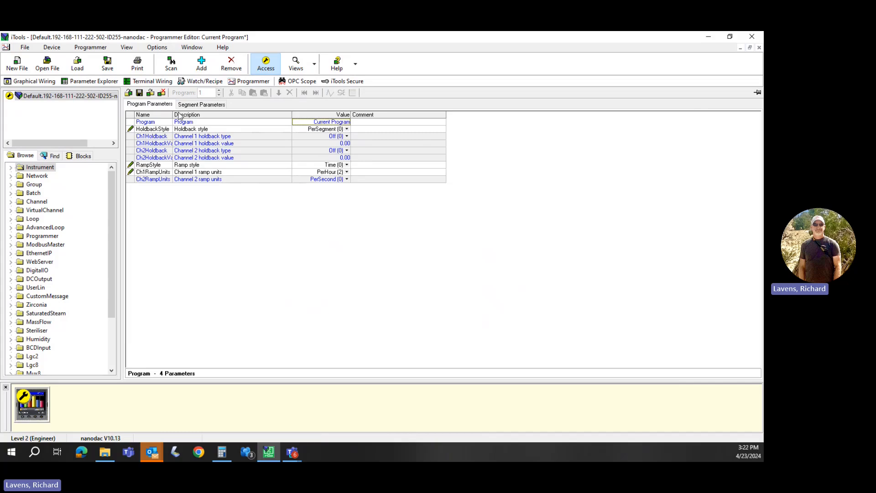
{"action": "left_click", "coordinate": [191, 104]}
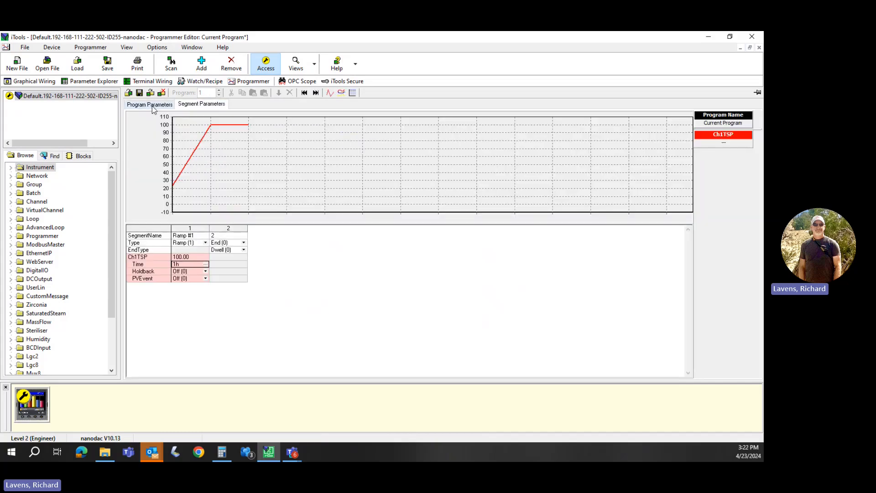
{"action": "left_click", "coordinate": [152, 106]}
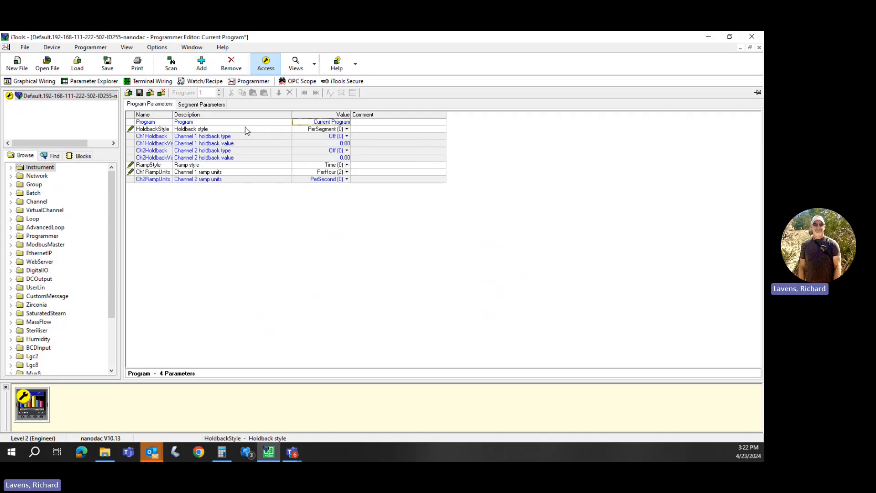
{"action": "left_click", "coordinate": [347, 129]}
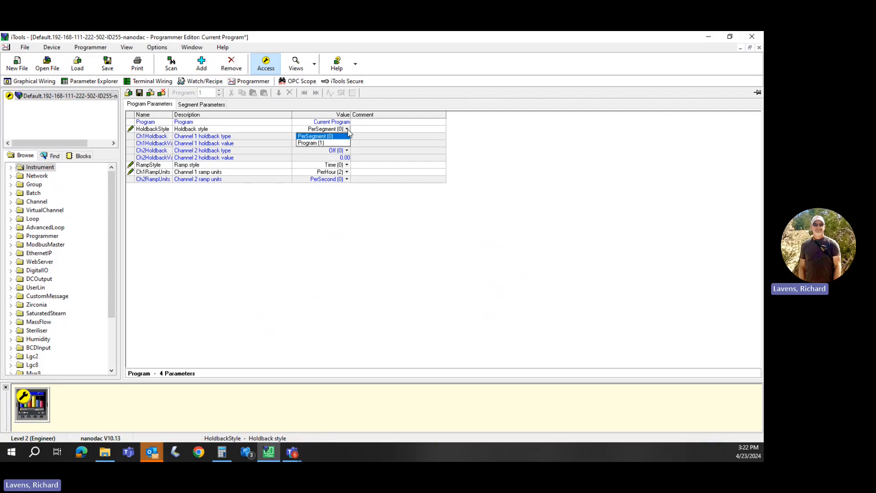
{"action": "left_click", "coordinate": [340, 144]}
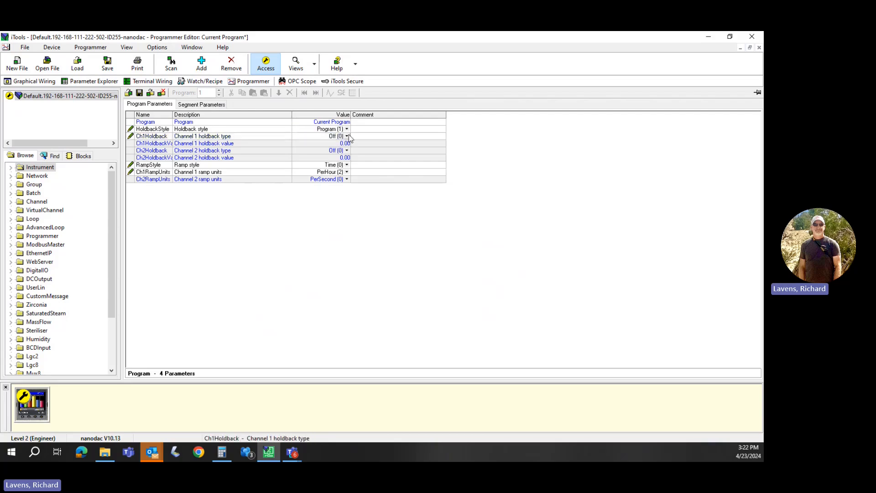
{"action": "left_click", "coordinate": [347, 130]}
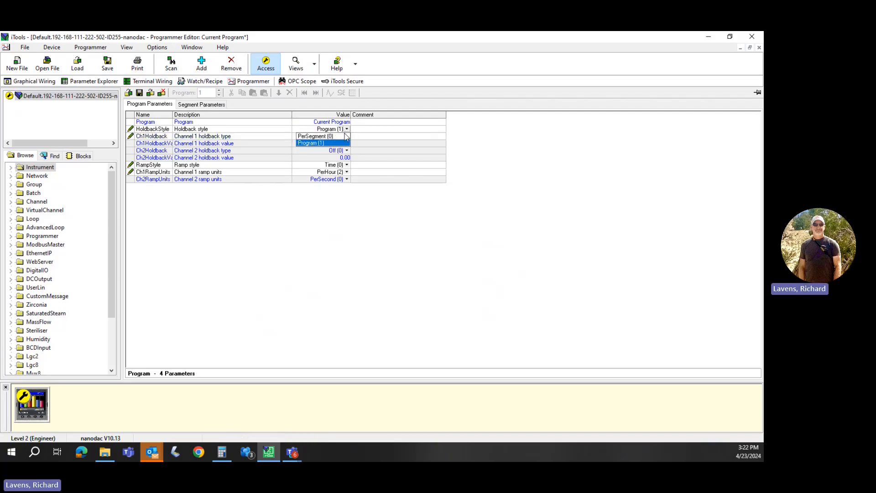
{"action": "left_click", "coordinate": [343, 138]}
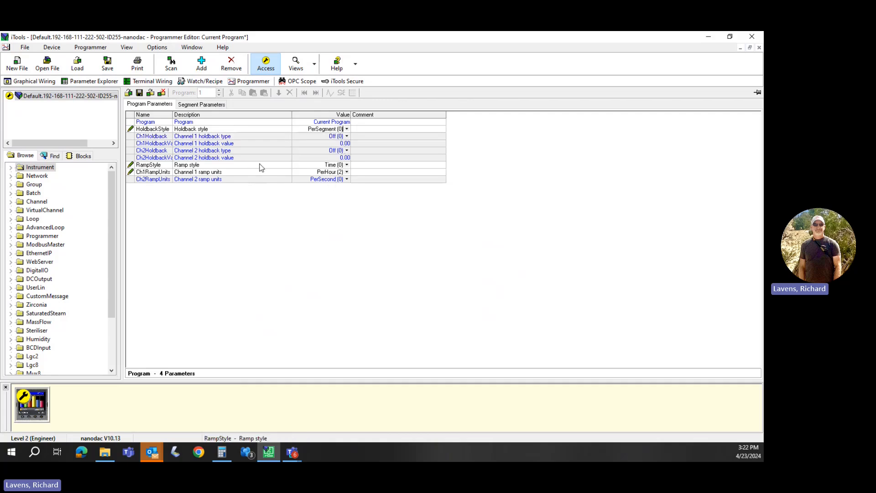
Change the program's ramp style to Rate (1) and set Ramp #1's rate to 20 per hour
{"action": "left_click", "coordinate": [347, 165]}
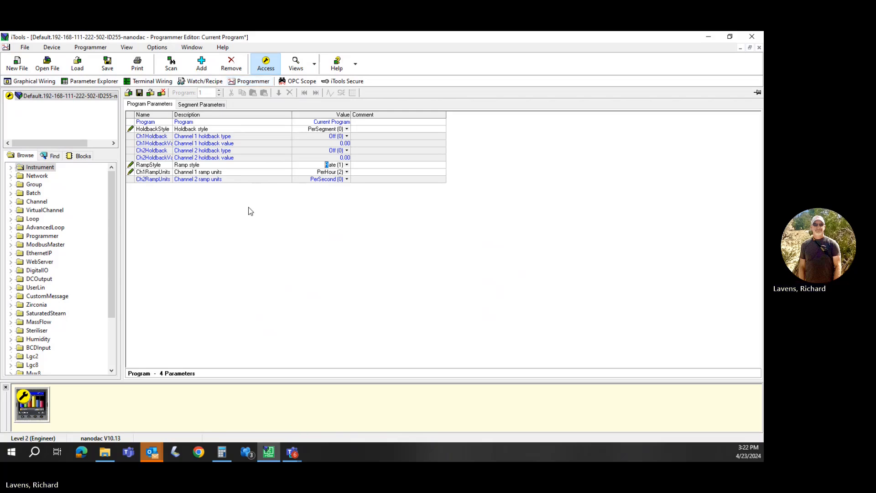
{"action": "left_click", "coordinate": [203, 105]}
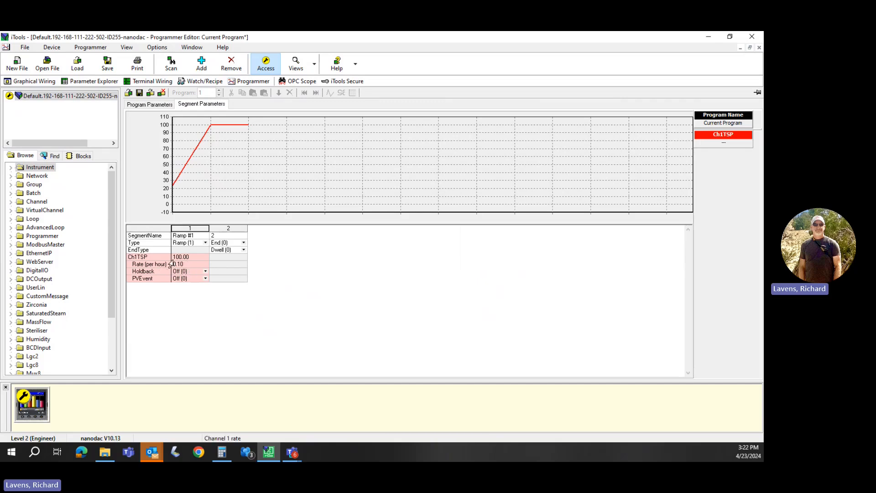
{"action": "left_click", "coordinate": [190, 266]}
{"action": "left_click", "coordinate": [189, 264]}
{"action": "double_click", "coordinate": [188, 264]}
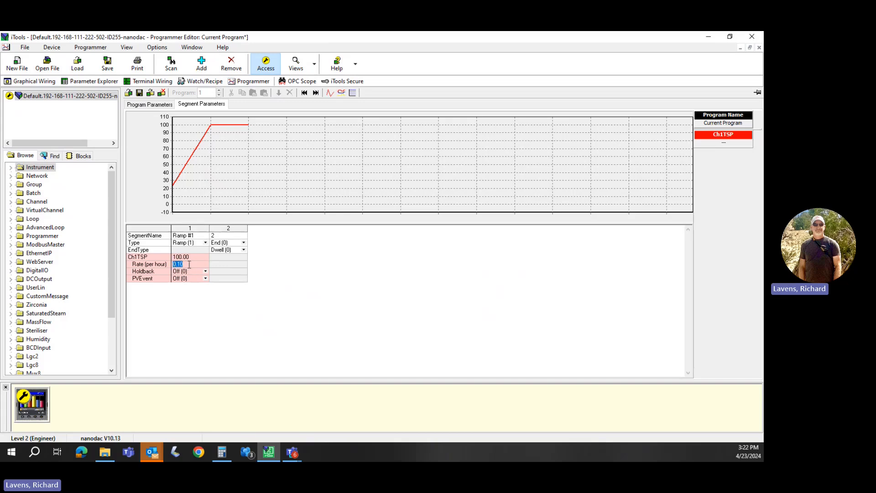
{"action": "type", "text": "20"}
{"action": "key", "text": "Return"}
Make segment 2 a Dwell (2) segment with a duration of 2 hours
{"action": "left_click", "coordinate": [244, 242]}
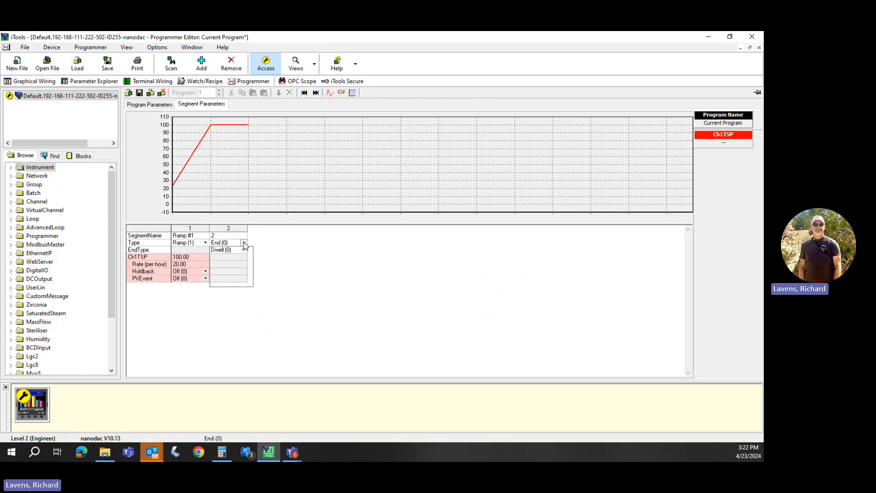
{"action": "left_click", "coordinate": [232, 264]}
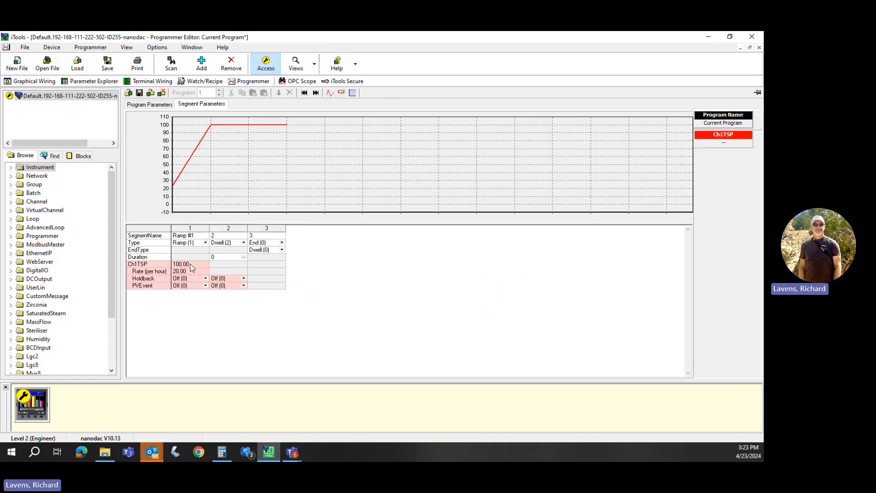
{"action": "left_click", "coordinate": [244, 257]}
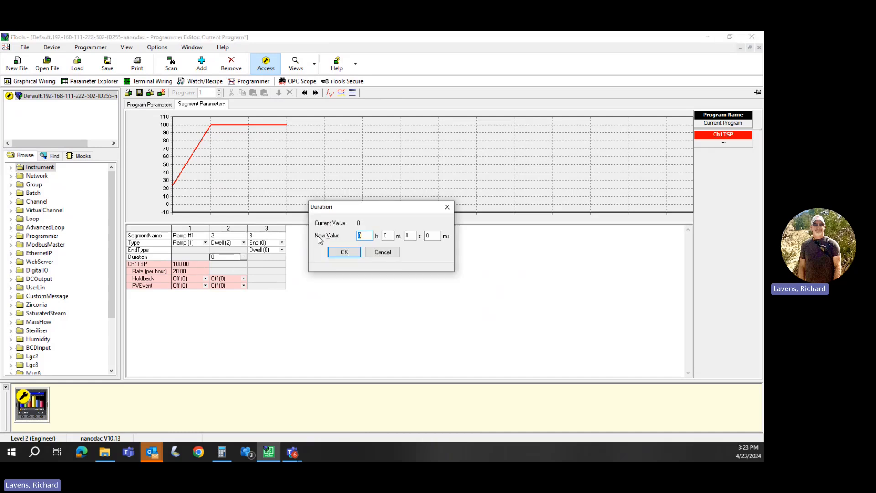
{"action": "left_click", "coordinate": [344, 253]}
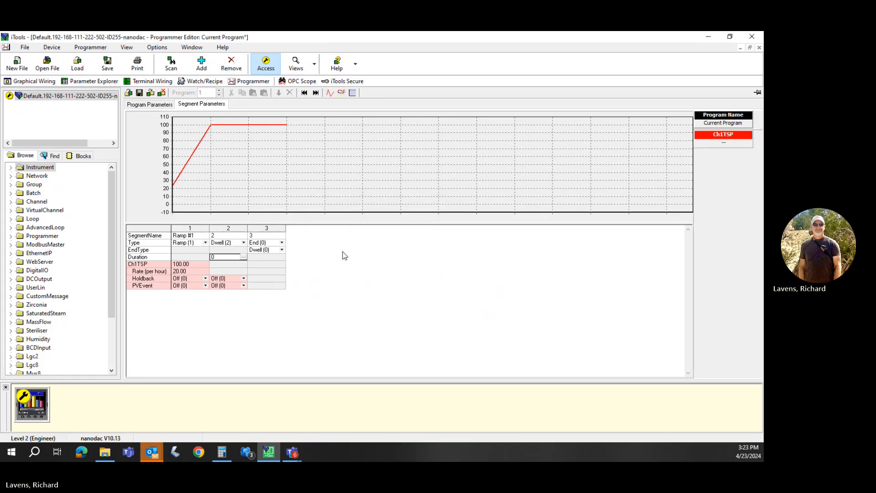
{"action": "type", "text": "2h"}
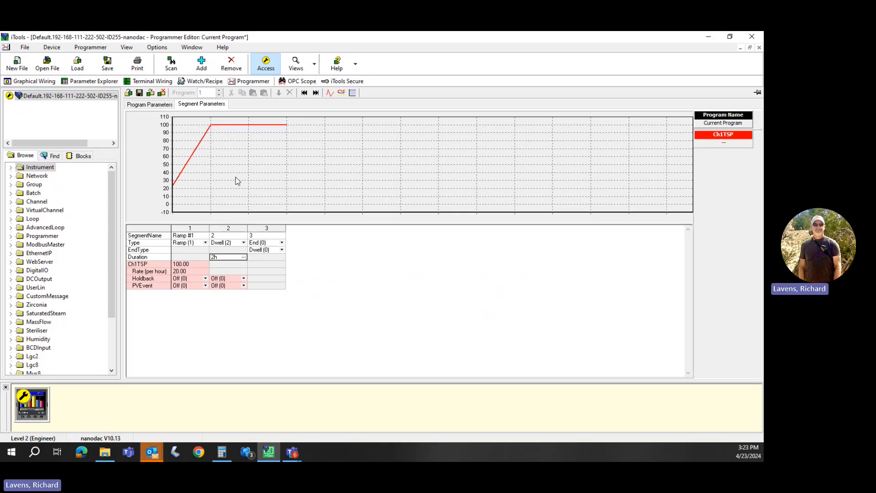
Set the dwell segment's holdback type to Low (1) with a holdback value of 5
{"action": "left_click", "coordinate": [245, 278]}
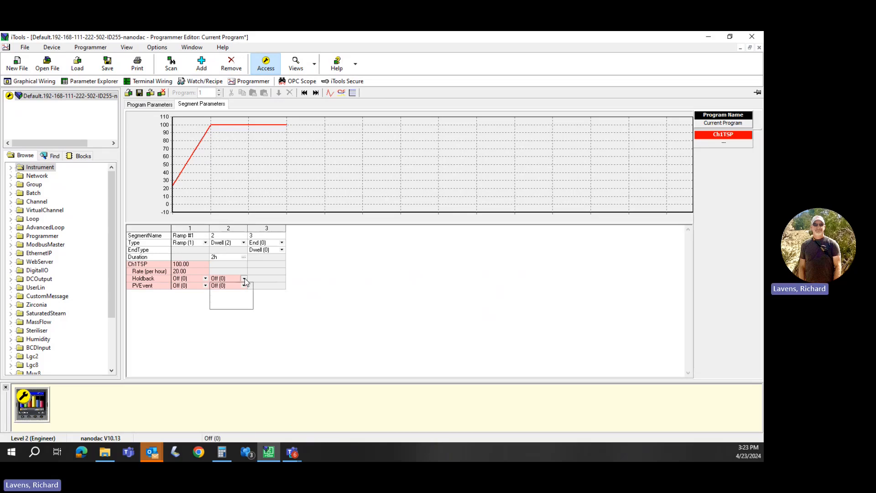
{"action": "left_click", "coordinate": [239, 292]}
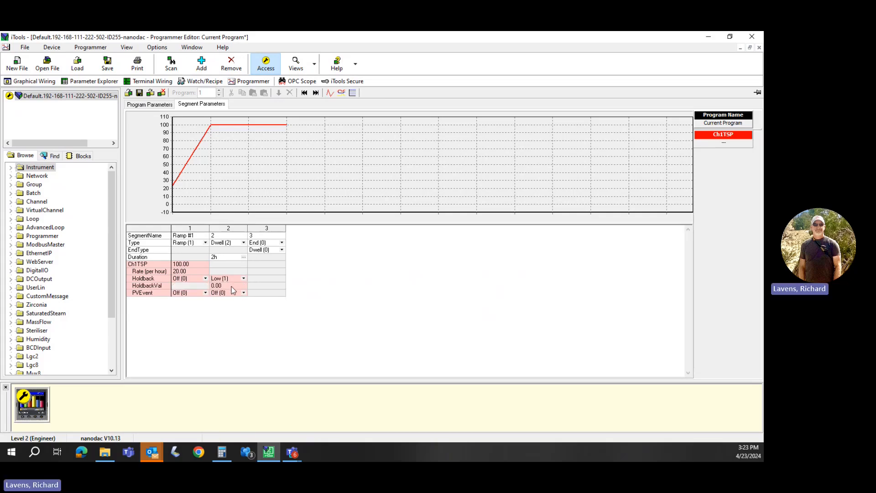
{"action": "left_click", "coordinate": [233, 285]}
{"action": "left_click", "coordinate": [232, 285]}
{"action": "type", "text": "5"}
{"action": "key", "text": "Return"}
Try the High (2) holdback type on the dwell segment and change it to Band (3)
{"action": "left_click", "coordinate": [243, 278]}
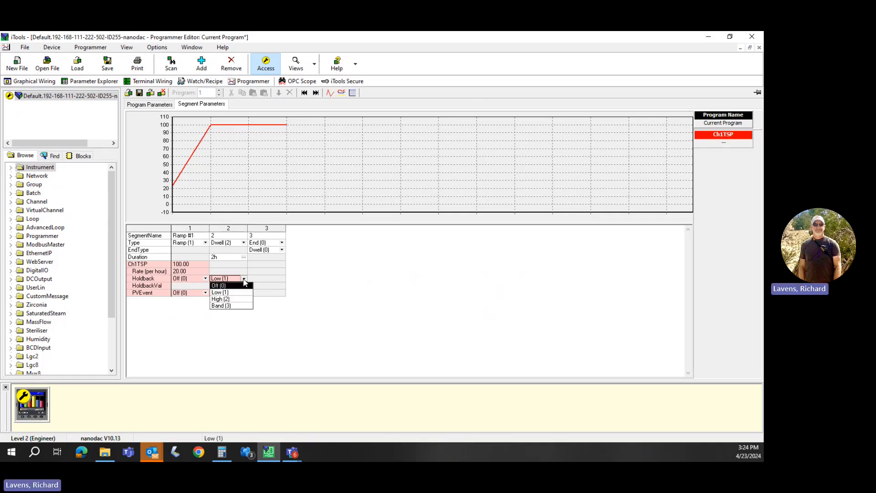
{"action": "left_click", "coordinate": [236, 299]}
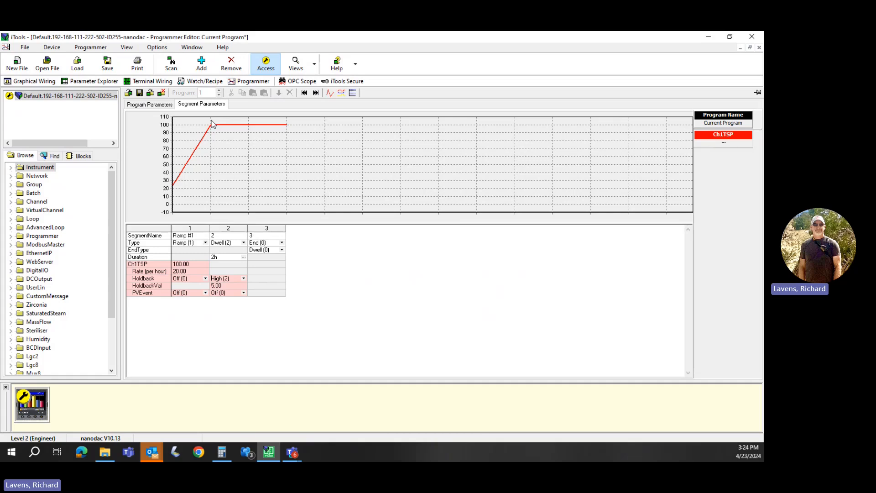
{"action": "left_click", "coordinate": [244, 279]}
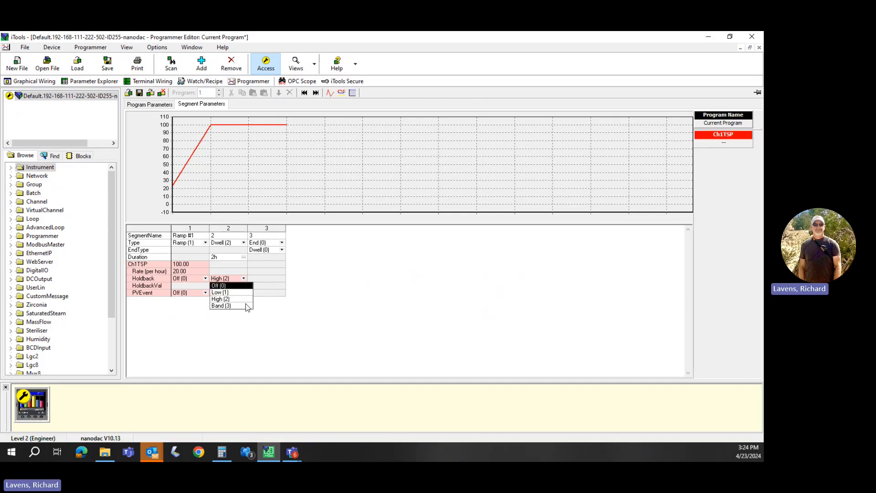
{"action": "left_click", "coordinate": [247, 306]}
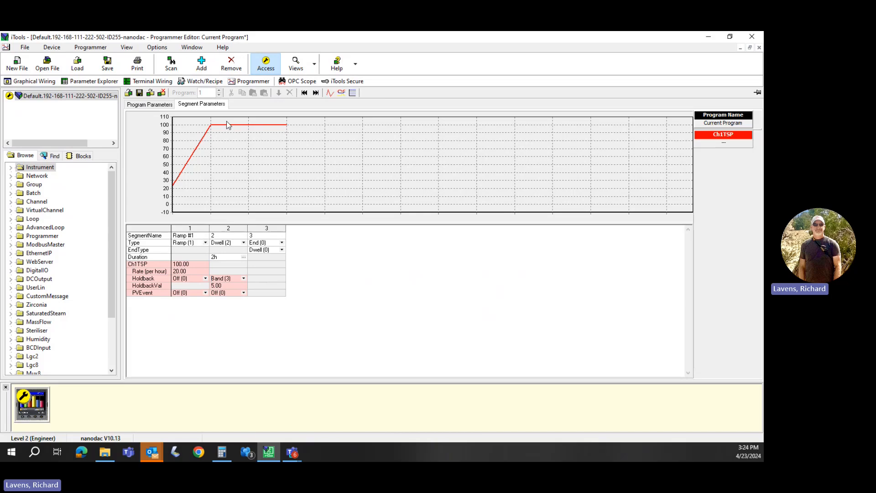
Set the dwell segment's holdback value to 20
{"action": "left_click", "coordinate": [234, 286]}
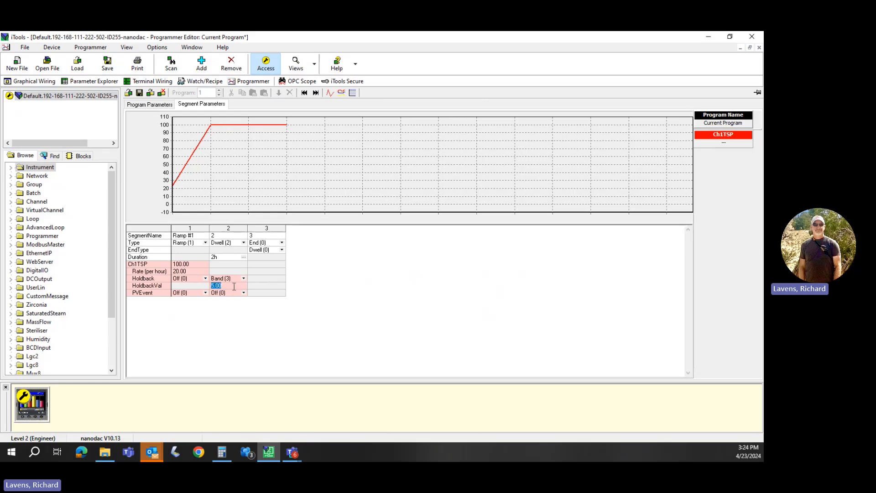
{"action": "type", "text": "20"}
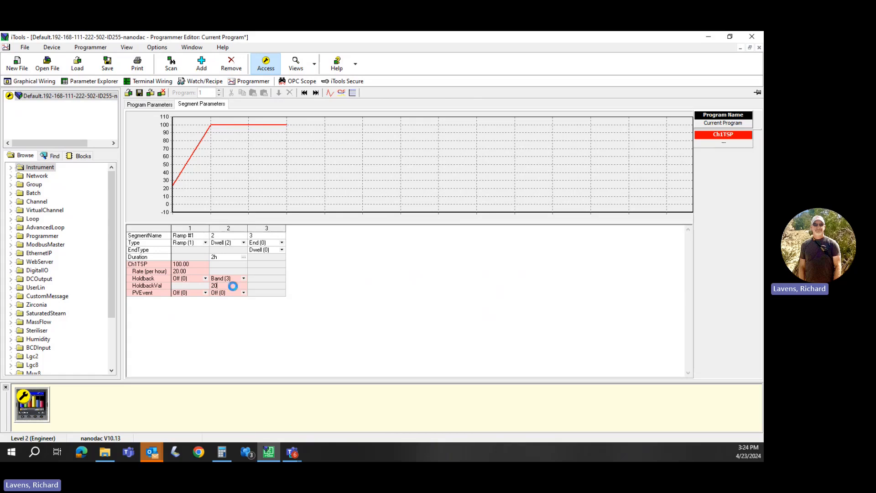
{"action": "key", "text": "Tab"}
Make segment 3 a Ramp (1) segment and rename segment 2 as Dwell #1
{"action": "left_click", "coordinate": [282, 243]}
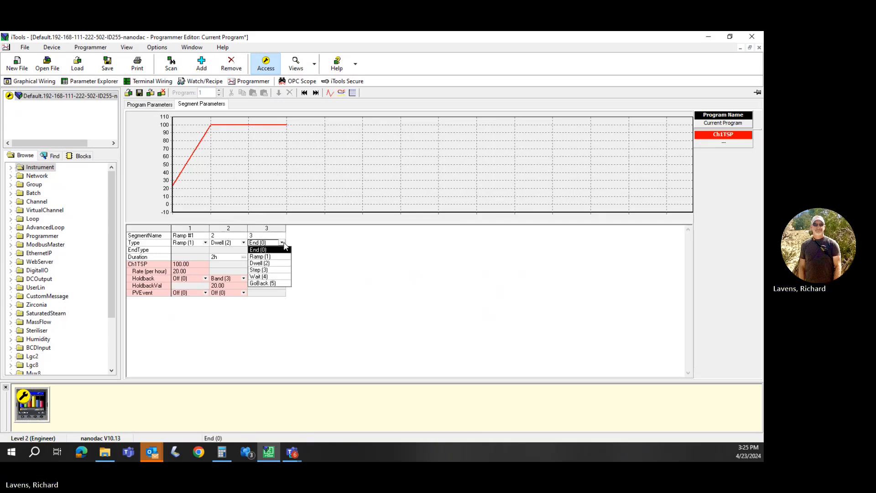
{"action": "left_click", "coordinate": [280, 256]}
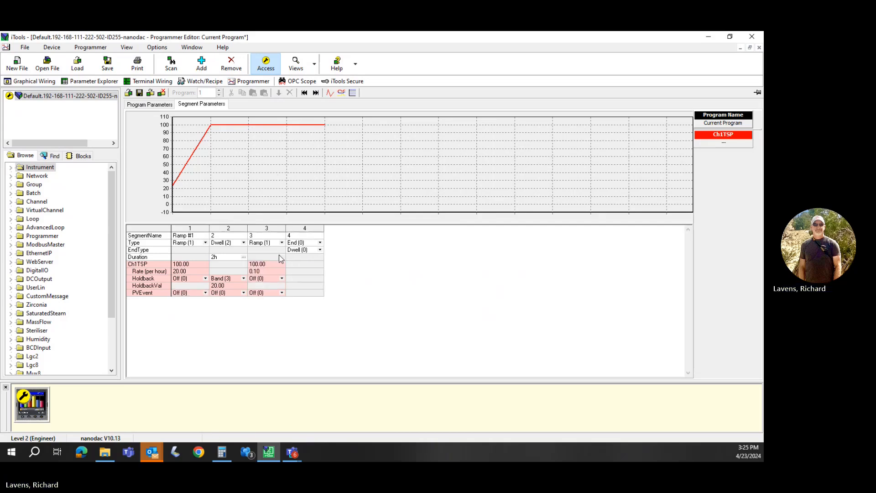
{"action": "left_click", "coordinate": [226, 238]}
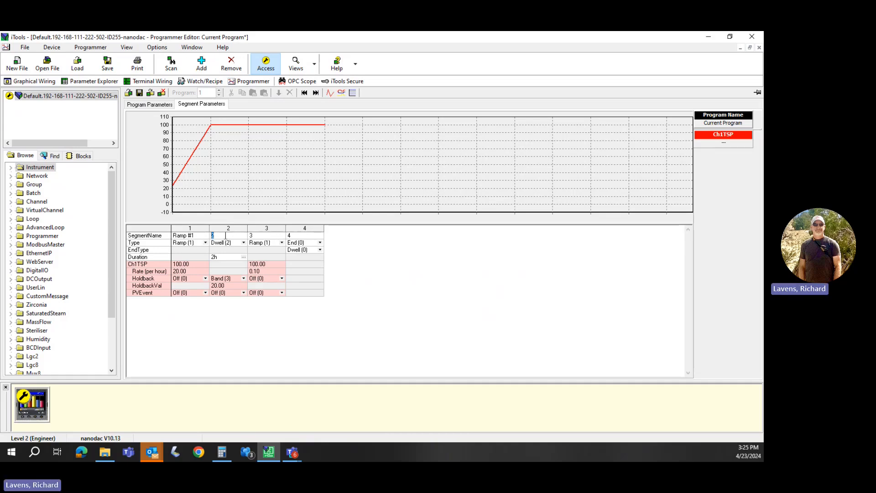
{"action": "type", "text": "Dwe"}
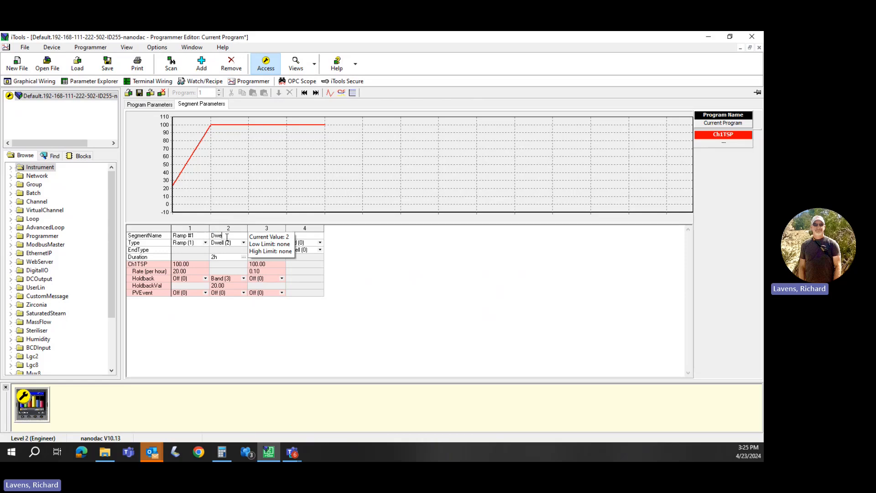
{"action": "type", "text": "ll #1"}
{"action": "key", "text": "Tab"}
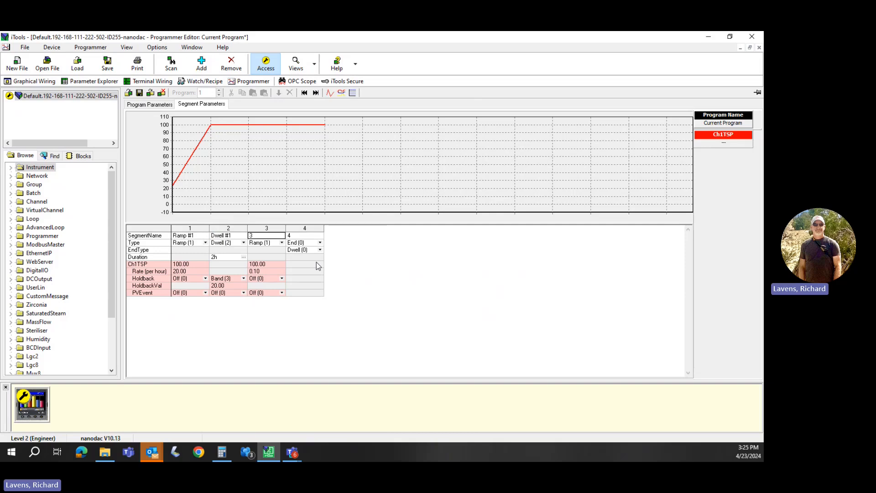
Set segment 3's Ch1TSP target setpoint to 300 and its ramp rate to 50 per hour
{"action": "left_click", "coordinate": [275, 264]}
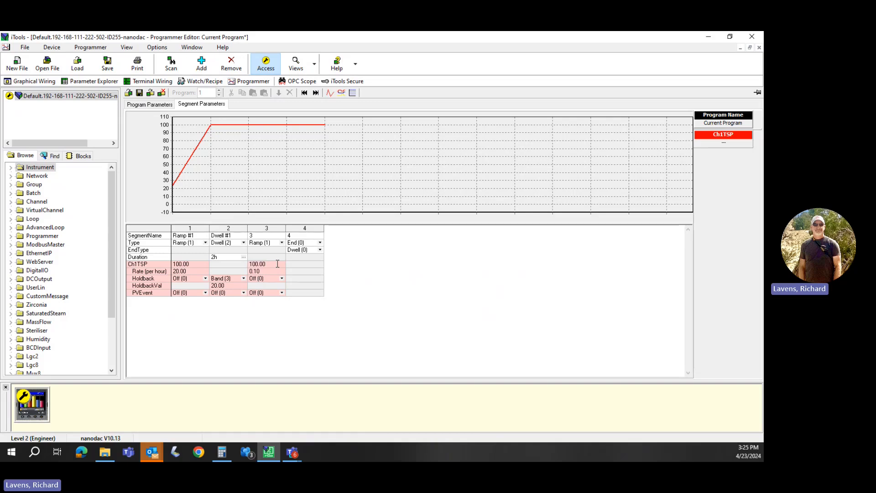
{"action": "double_click", "coordinate": [277, 264]}
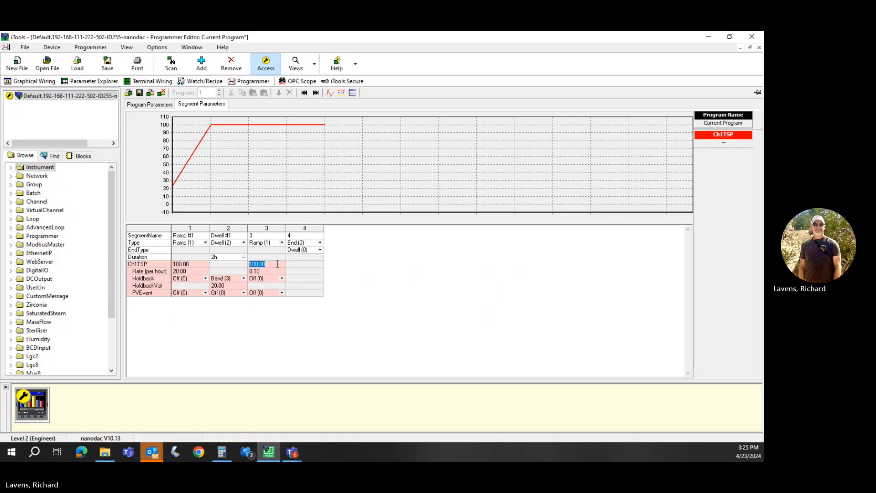
{"action": "type", "text": "300"}
{"action": "key", "text": "Return"}
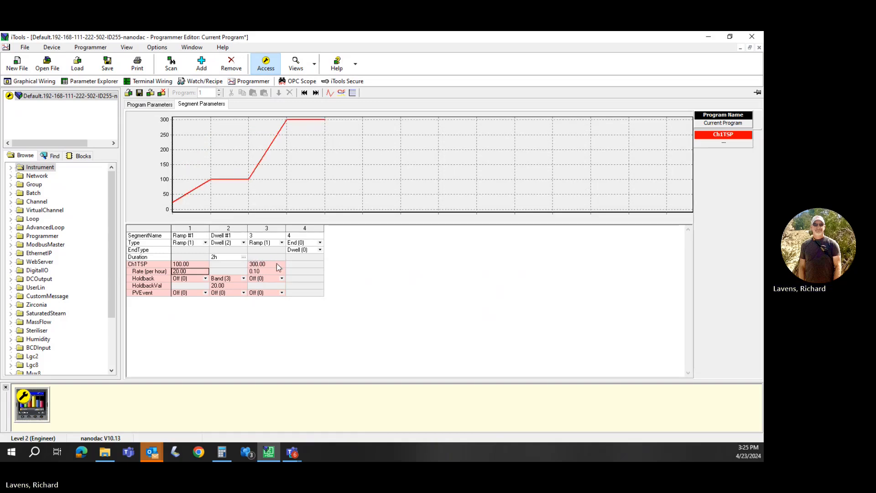
{"action": "double_click", "coordinate": [274, 271]}
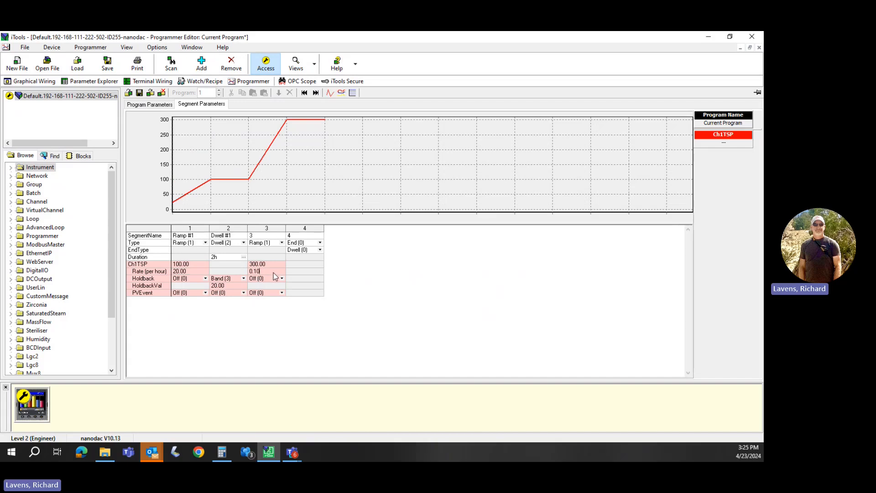
{"action": "type", "text": "50"}
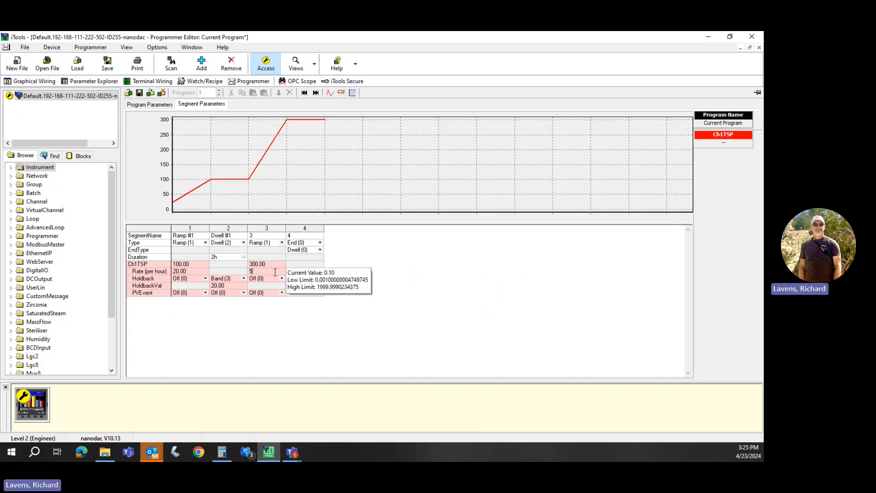
{"action": "key", "text": "Return"}
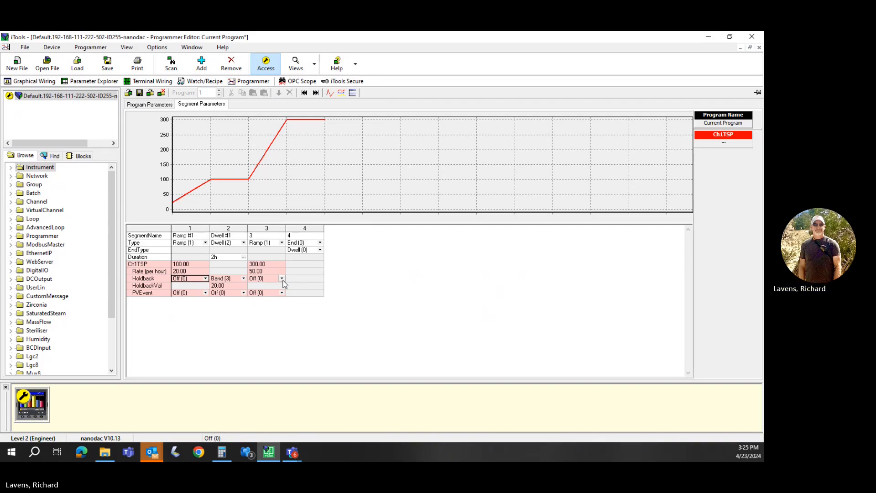
Try the Low (1) holdback type with a holdback value of 5 on segment 3
{"action": "left_click", "coordinate": [282, 278]}
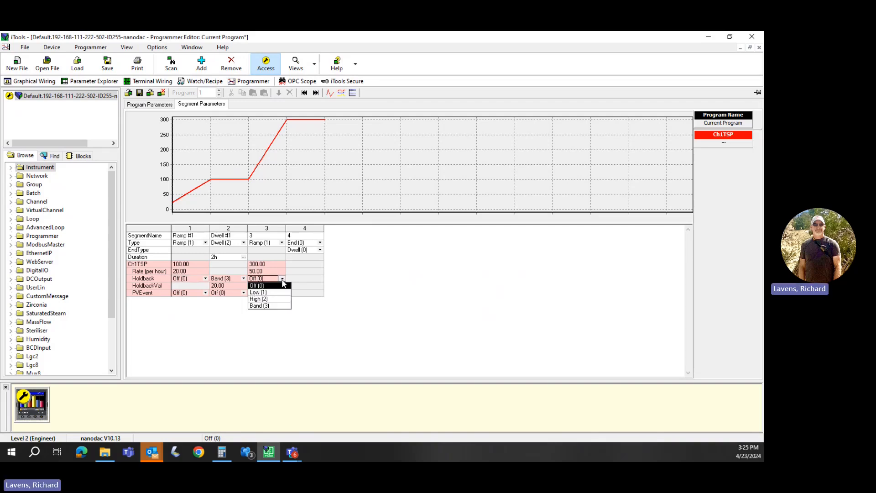
{"action": "left_click", "coordinate": [278, 294]}
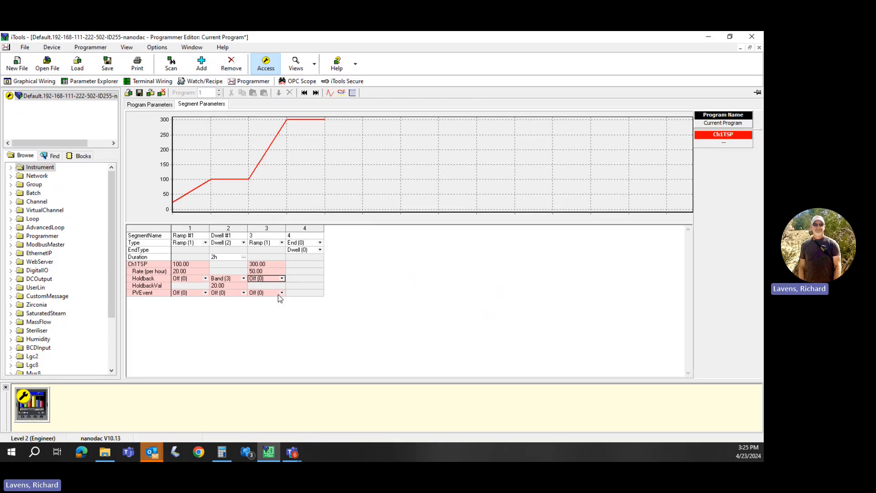
{"action": "left_click", "coordinate": [269, 285]}
{"action": "type", "text": "5"}
{"action": "key", "text": "Tab"}
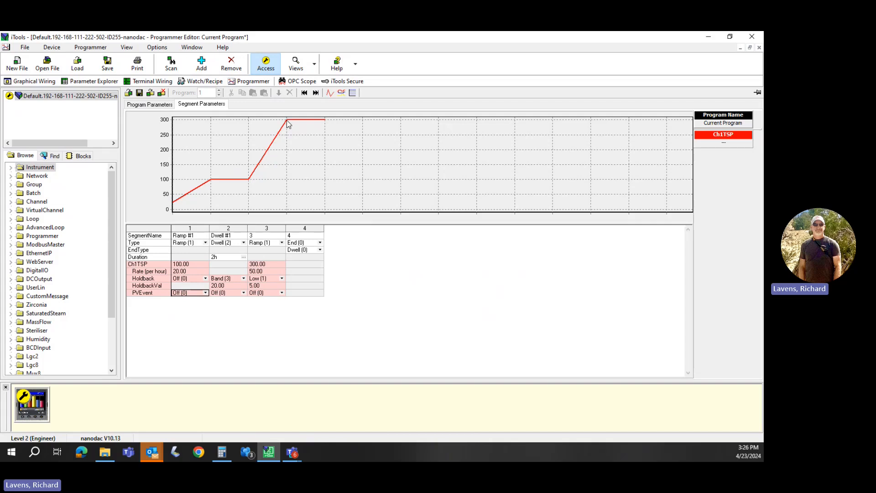
Change segment 3's holdback type to Band (3) with a holdback value of 10
{"action": "left_click", "coordinate": [282, 278]}
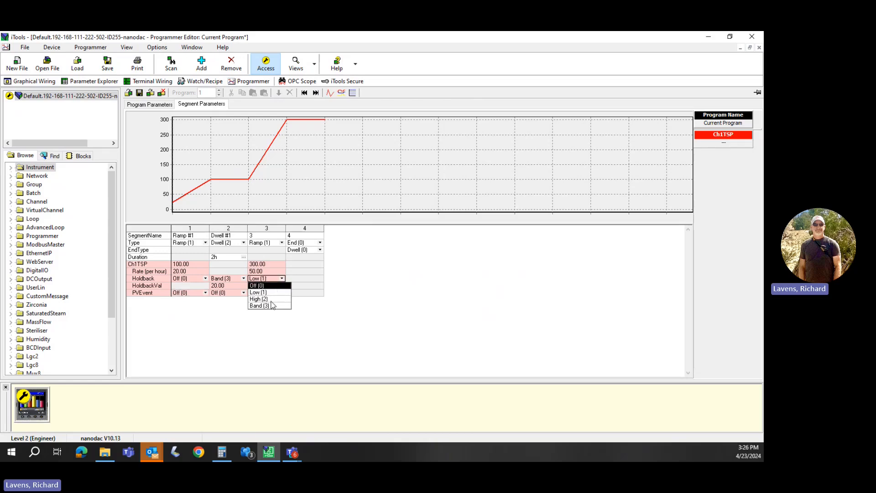
{"action": "left_click", "coordinate": [276, 306]}
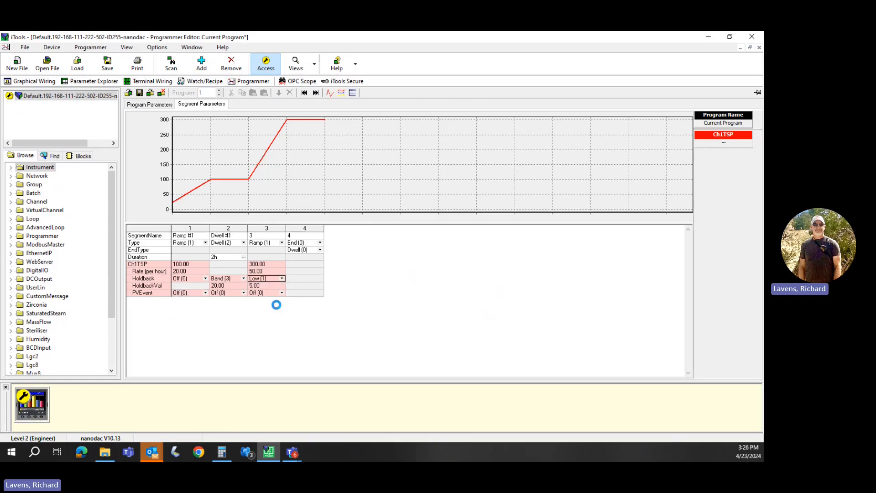
{"action": "left_click", "coordinate": [278, 286]}
{"action": "type", "text": "10"}
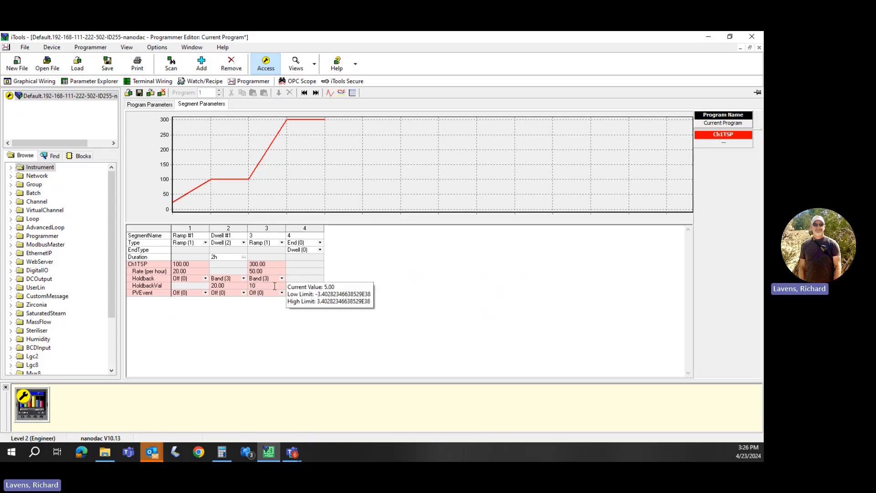
{"action": "key", "text": "Return"}
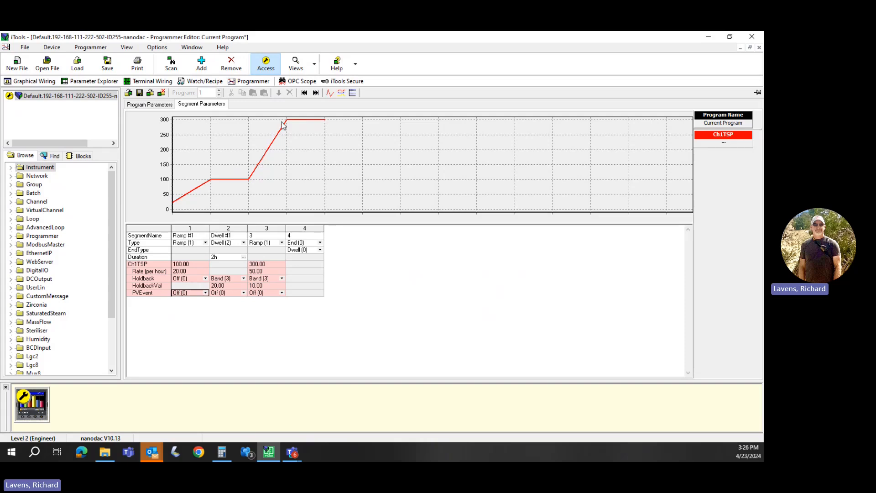
Make segment 4 a Dwell (2) segment with a duration of 3 hours
{"action": "left_click", "coordinate": [321, 243]}
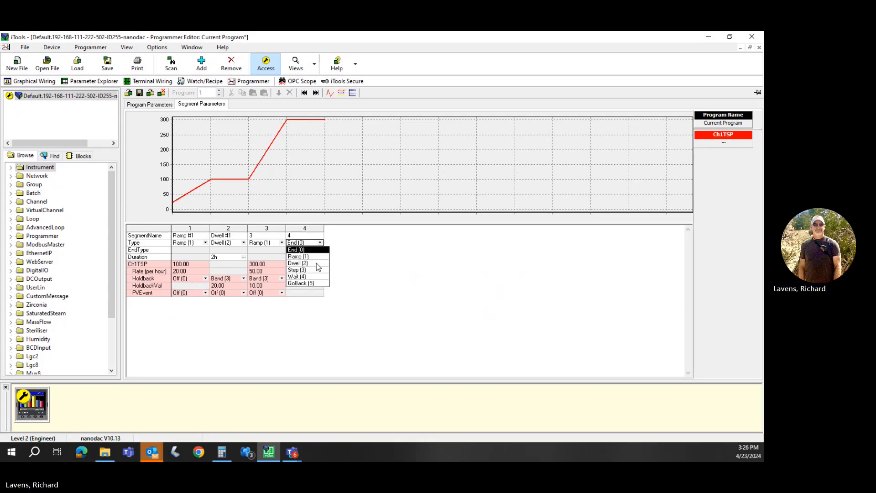
{"action": "left_click", "coordinate": [318, 264]}
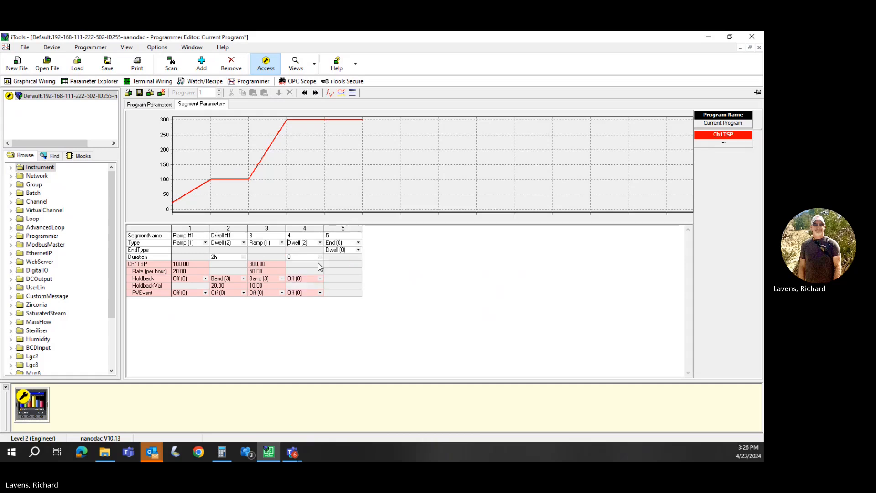
{"action": "left_click", "coordinate": [321, 258]}
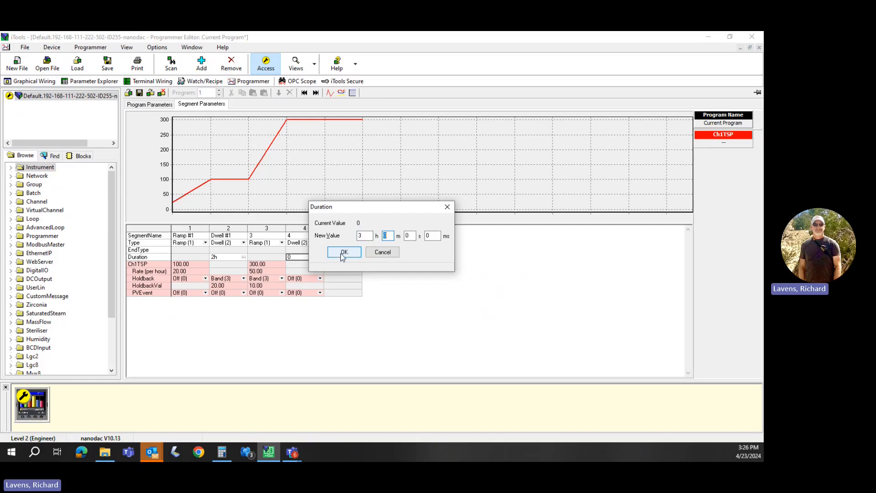
{"action": "left_click", "coordinate": [341, 252]}
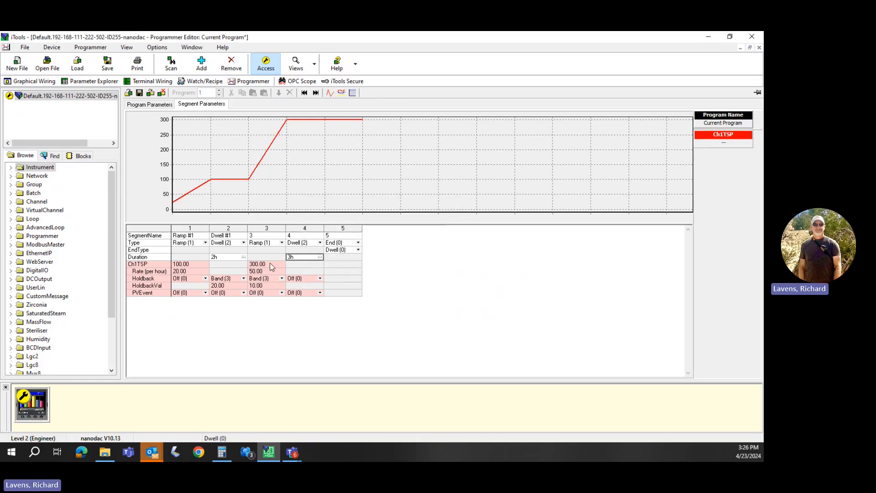
Set segment 4's holdback type to Band (3) with a holdback value of 10
{"action": "left_click", "coordinate": [321, 278]}
{"action": "left_click", "coordinate": [317, 305]}
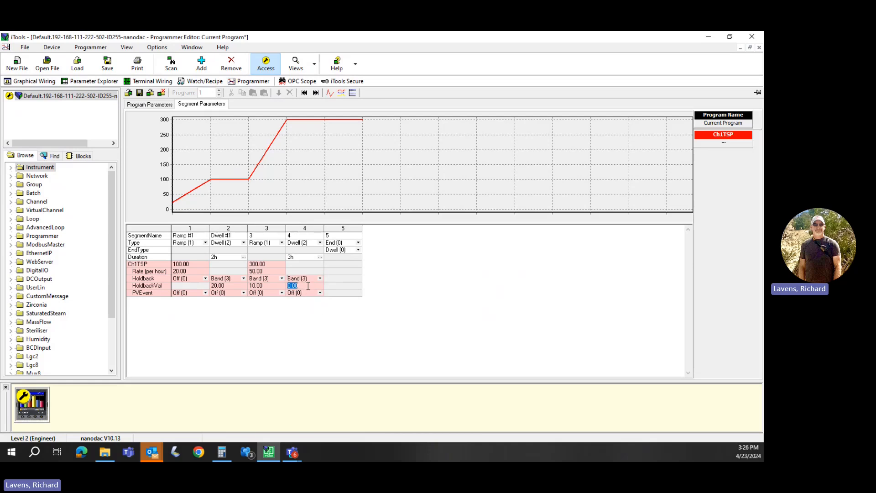
{"action": "type", "text": "10"}
{"action": "key", "text": "Return"}
Make segment 5 a Ramp (1) segment with a target setpoint of 70 and a rate of 50 per hour
{"action": "left_click", "coordinate": [357, 243]}
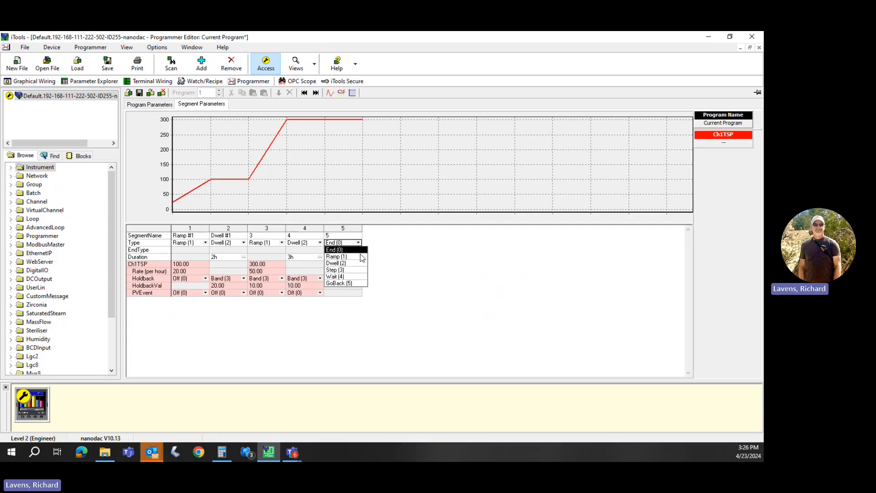
{"action": "left_click", "coordinate": [360, 250]}
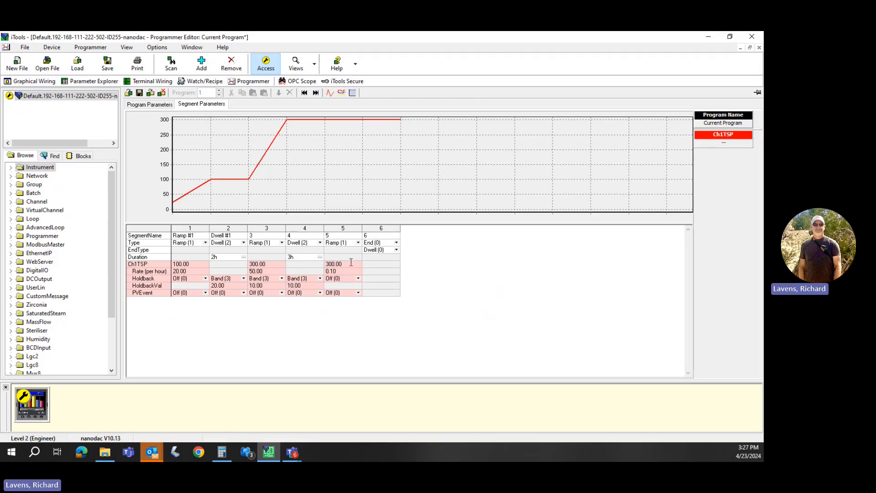
{"action": "left_click", "coordinate": [350, 263]}
{"action": "type", "text": "70"}
{"action": "key", "text": "Return"}
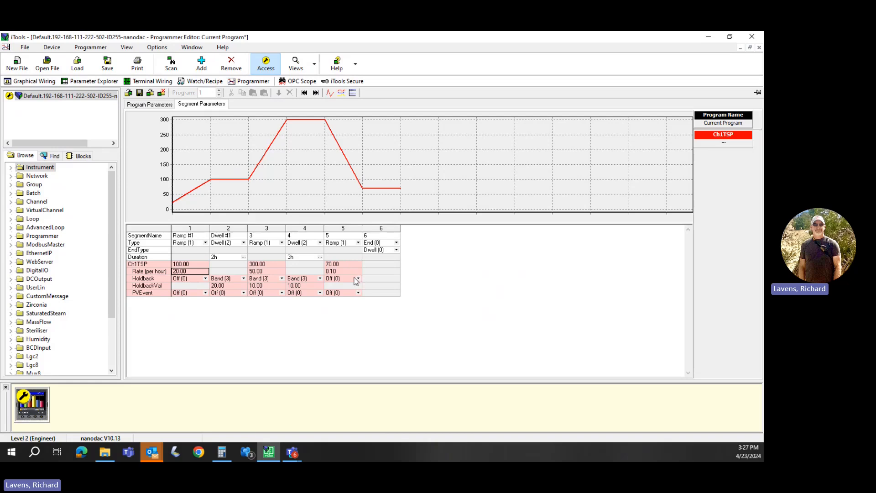
{"action": "left_click", "coordinate": [349, 270]}
{"action": "type", "text": "50"}
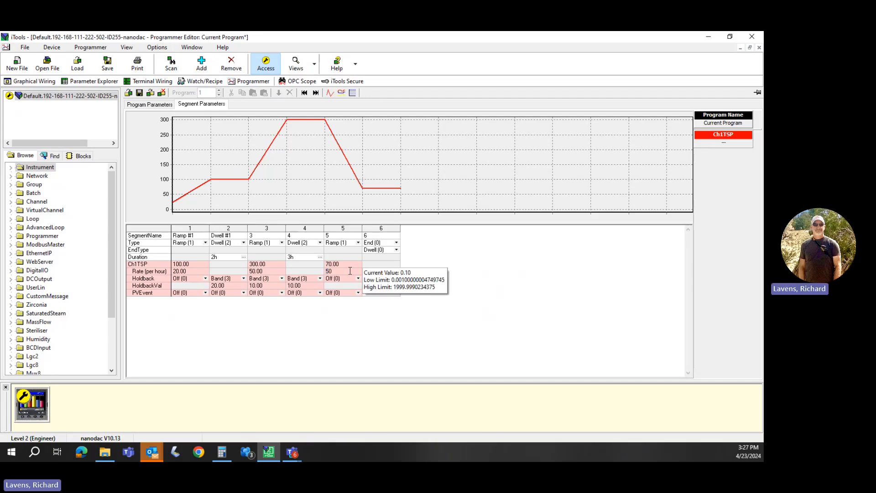
{"action": "key", "text": "Return"}
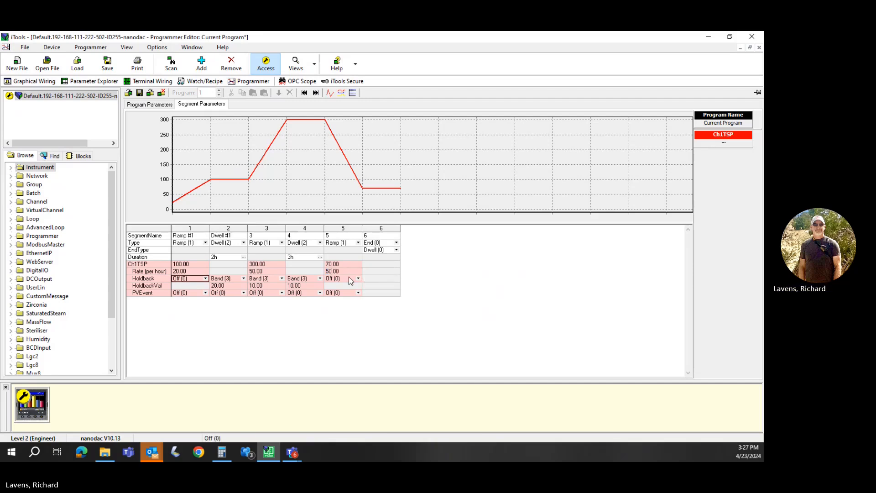
Change segment 5's type to Step (3) and set the final segment's end type to Reset (1)
{"action": "left_click", "coordinate": [358, 244]}
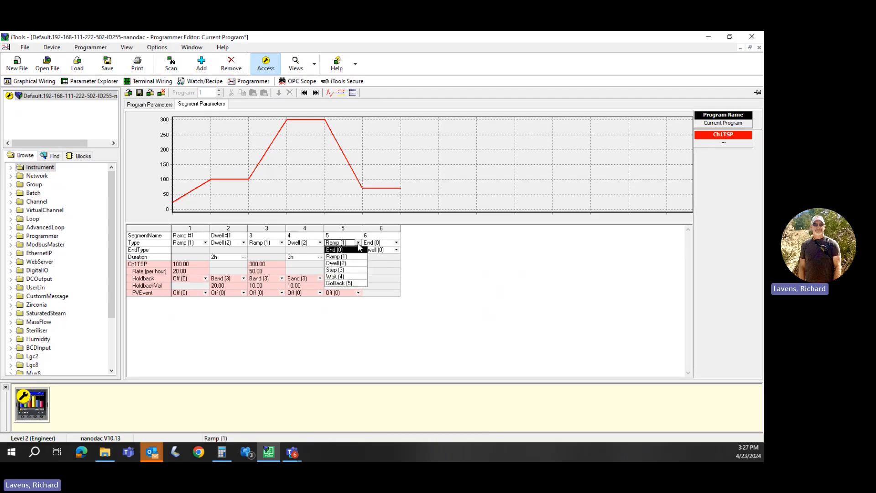
{"action": "left_click", "coordinate": [353, 270]}
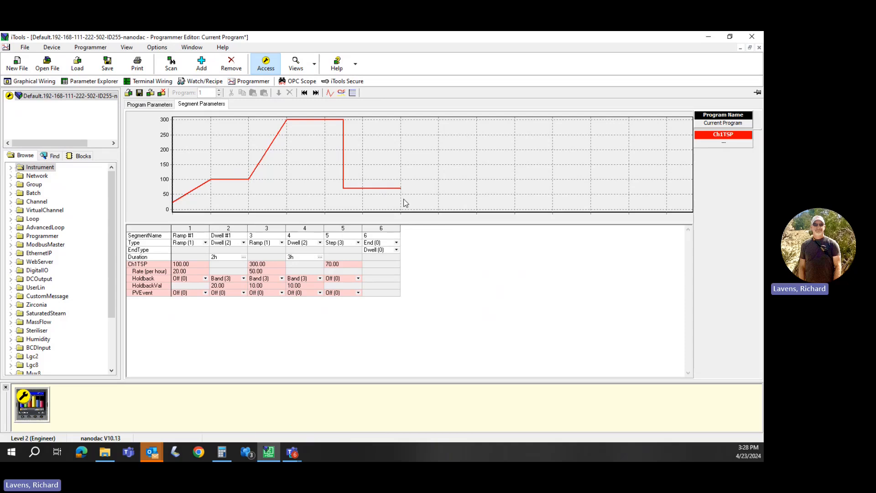
{"action": "left_click", "coordinate": [396, 250]}
{"action": "left_click", "coordinate": [392, 263]}
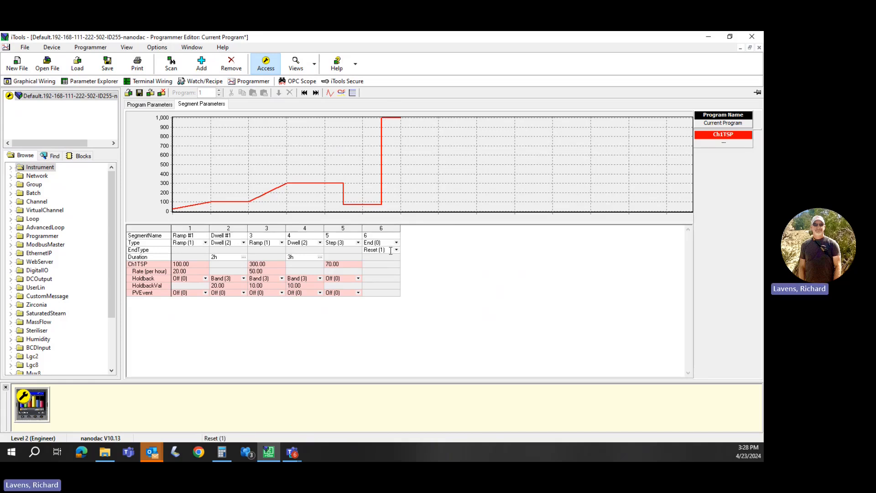
Open the graphical wiring and shift the Loop 1 block slightly down to line up with the Programmer block
{"action": "left_click", "coordinate": [51, 86]}
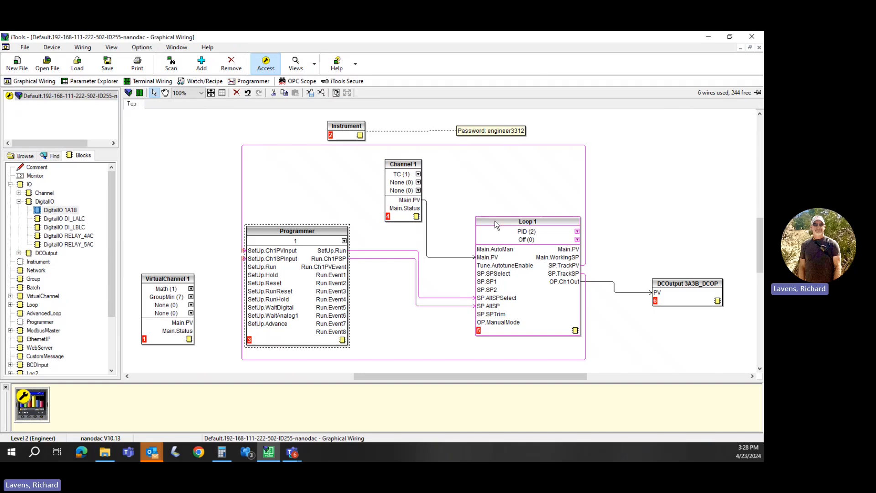
{"action": "mouse_move", "coordinate": [494, 221]}
{"action": "left_mouse_down"}
{"action": "mouse_move", "coordinate": [487, 204]}
{"action": "mouse_move", "coordinate": [497, 230]}
{"action": "left_mouse_up"}
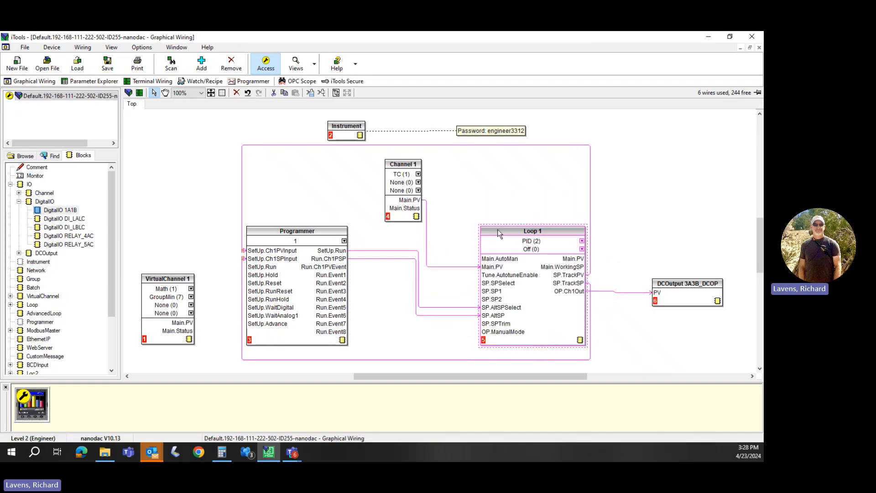
View Loop 1's main parameters and set the program's final segment end type to Dwell (0)
{"action": "double_click", "coordinate": [497, 229]}
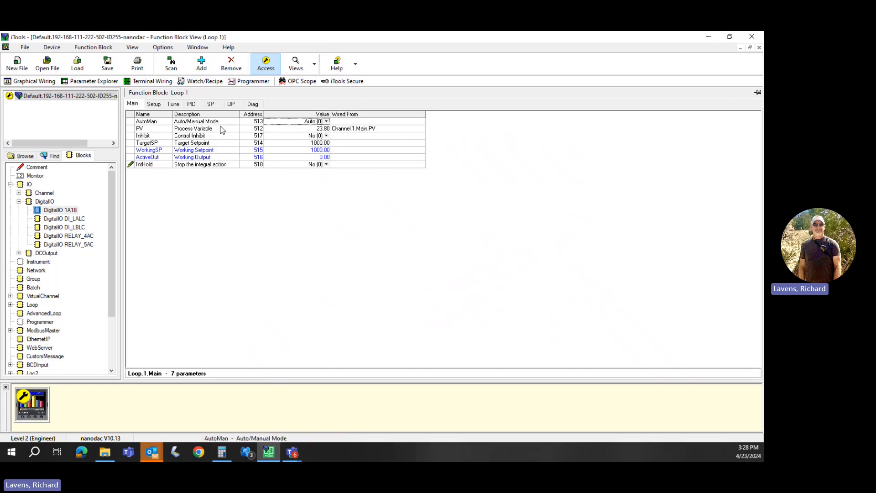
{"action": "left_click", "coordinate": [249, 82]}
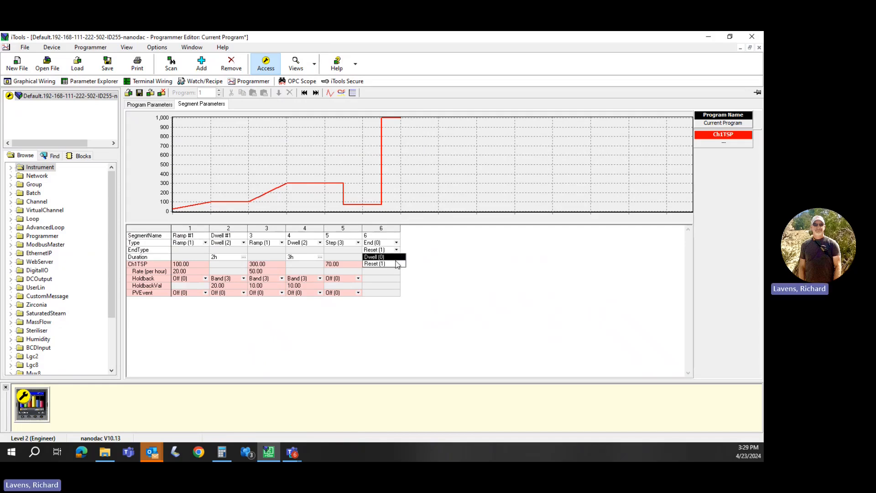
{"action": "left_click", "coordinate": [384, 256]}
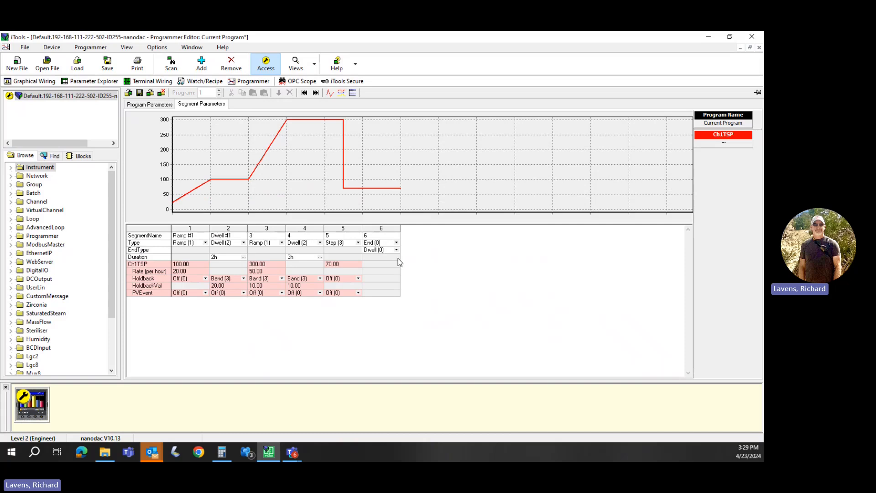
Set segment 1's PV event to AbsHigh (1) with an event value of 75
{"action": "left_click", "coordinate": [205, 292]}
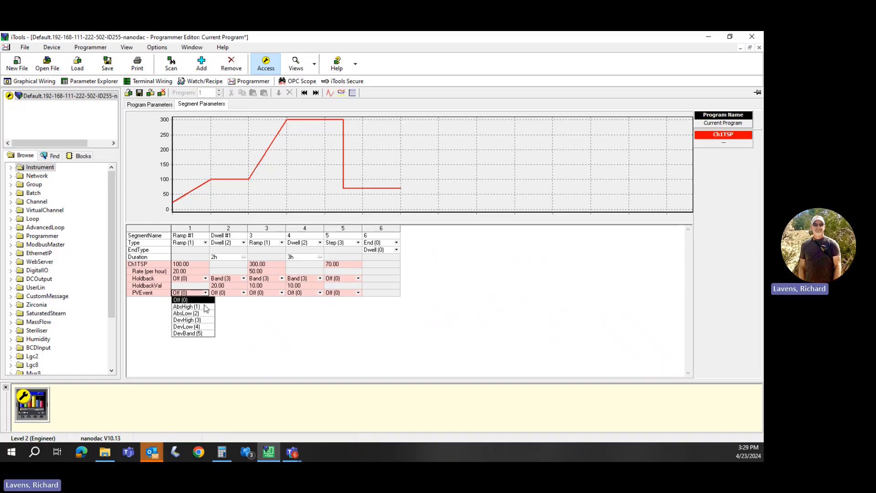
{"action": "left_click", "coordinate": [204, 307]}
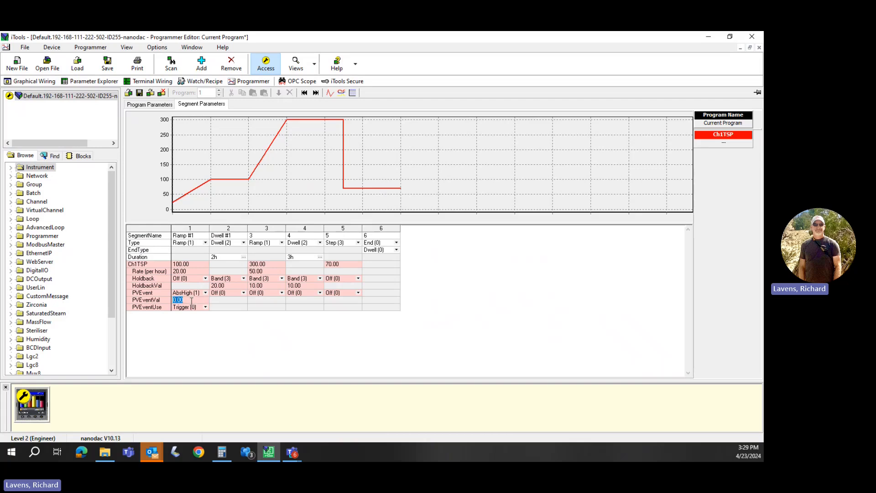
{"action": "type", "text": "75"}
{"action": "left_click", "coordinate": [192, 306]}
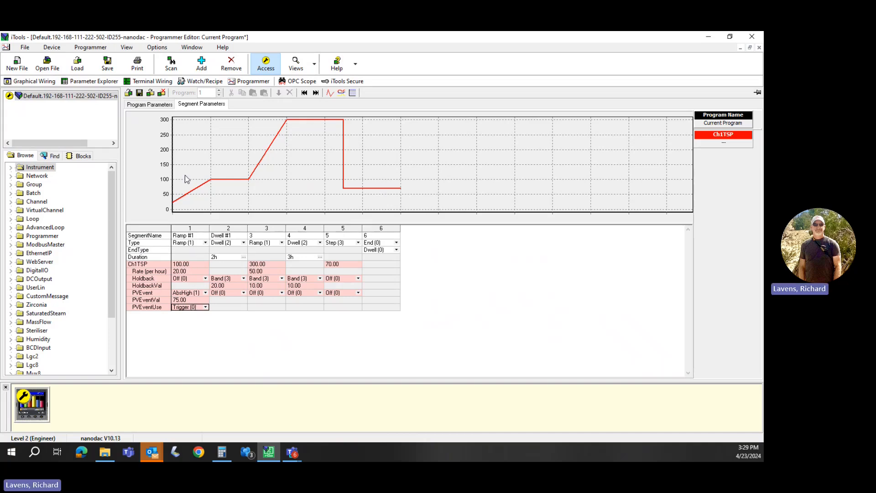
Add a DigitalIO RELAY_4AC block below the Programmer in the graphical wiring and wire Run.Ch1PVEvent to its PV input
{"action": "left_click", "coordinate": [43, 83]}
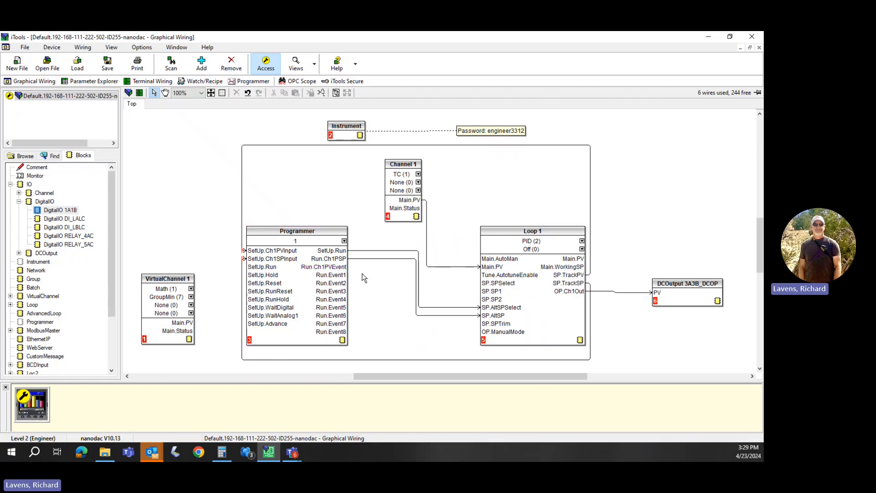
{"action": "left_click_drag", "start_coordinate": [38, 238], "coordinate": [450, 246]}
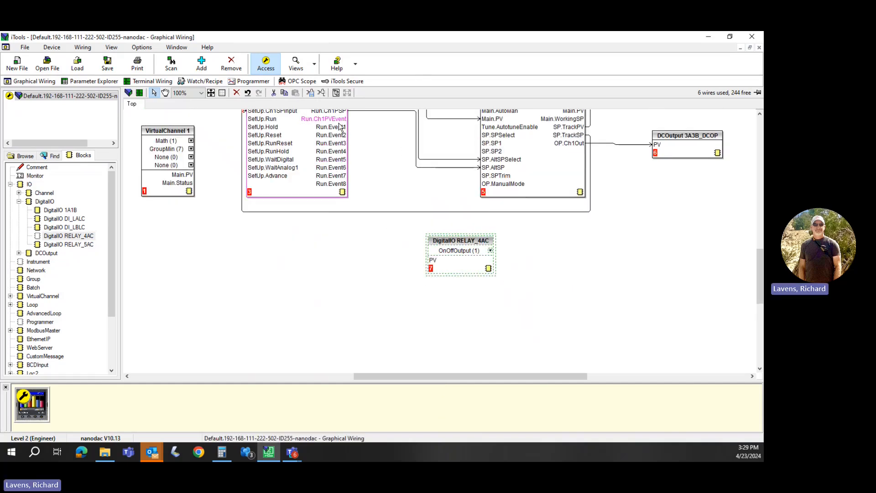
{"action": "left_click_drag", "start_coordinate": [342, 119], "coordinate": [433, 261]}
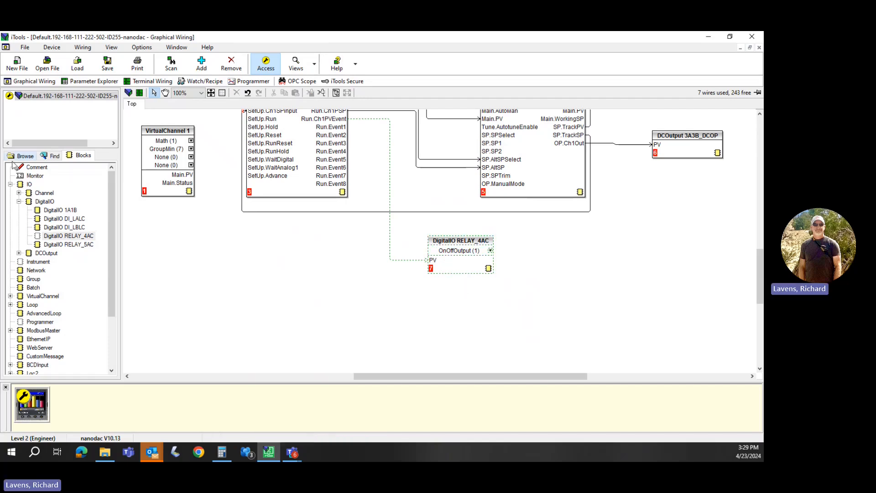
Add a "Door closes" comment, link it to the RELAY_4AC block and place it just above that block
{"action": "left_click_drag", "start_coordinate": [37, 167], "coordinate": [328, 266]}
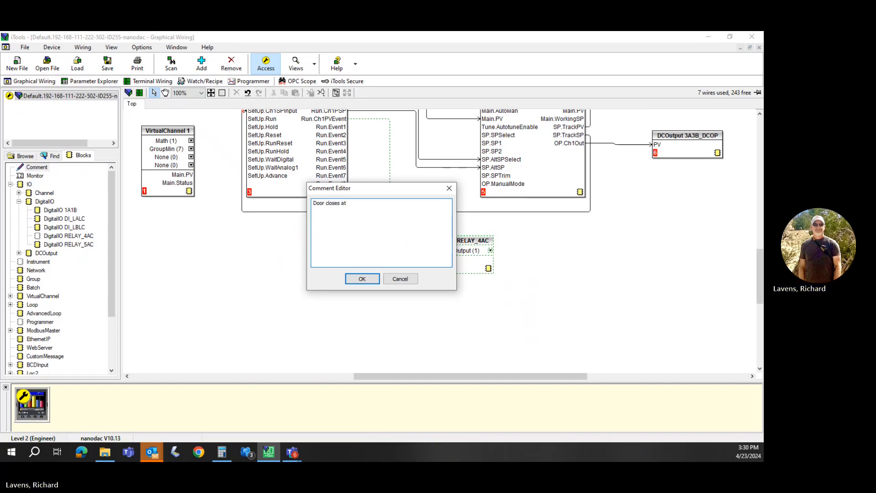
{"action": "key", "text": "BackSpace"}
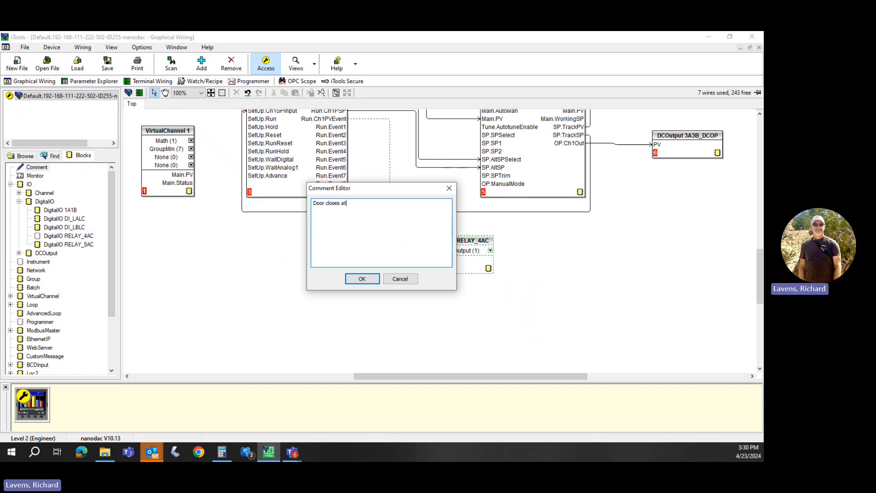
{"action": "left_click", "coordinate": [361, 279]}
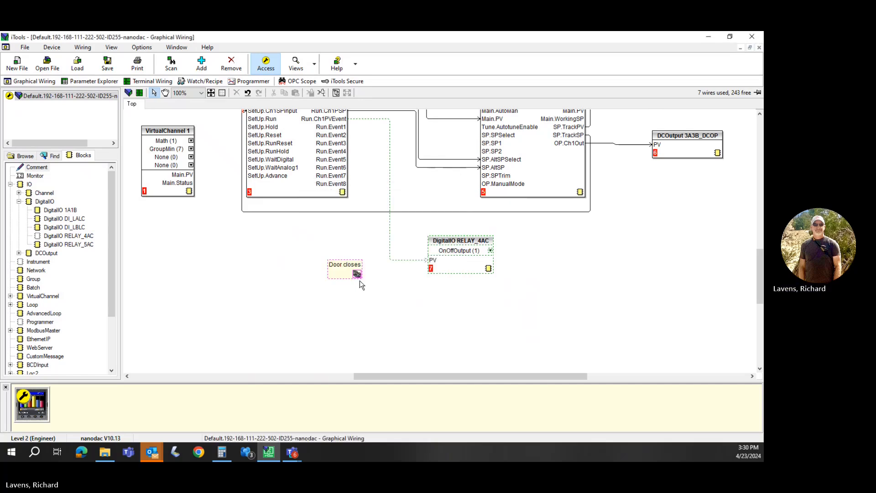
{"action": "left_click_drag", "start_coordinate": [361, 282], "coordinate": [342, 277]}
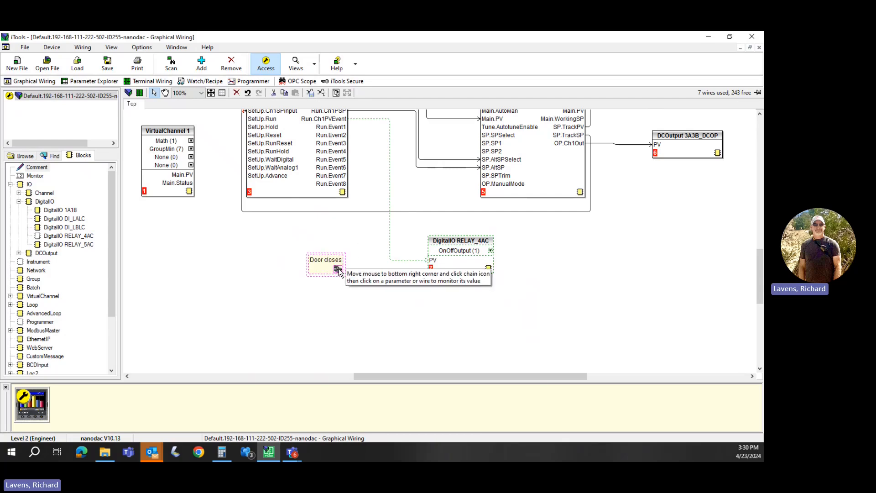
{"action": "left_click", "coordinate": [338, 269]}
{"action": "left_click", "coordinate": [430, 264]}
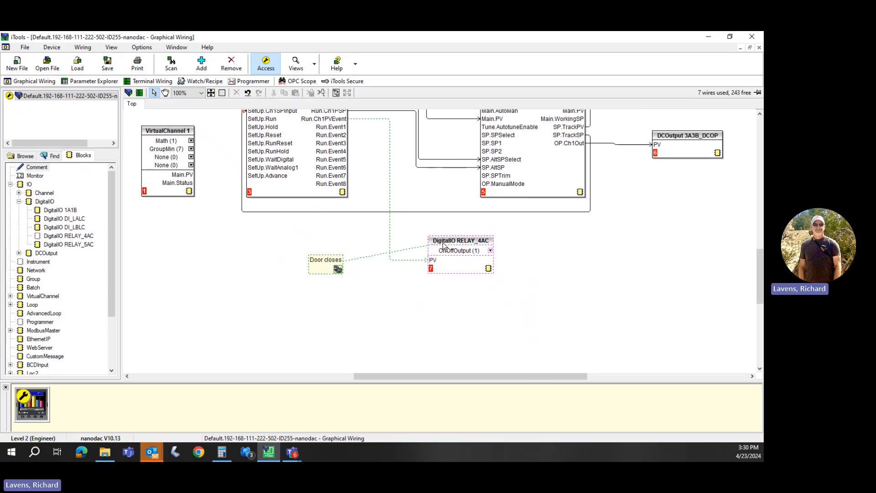
{"action": "left_click_drag", "start_coordinate": [326, 266], "coordinate": [451, 228]}
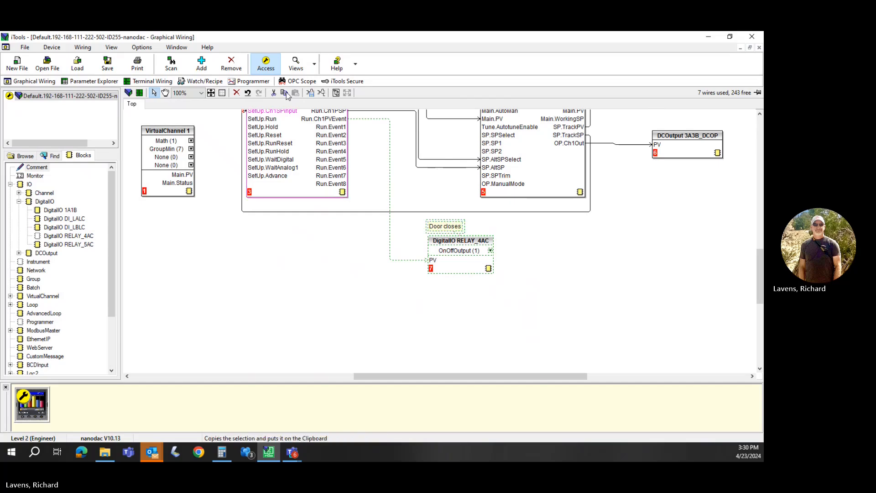
Turn Event1 On (1) for dwell segments 2 and 4 in the program's digital events, and return to the setpoint profile
{"action": "left_click", "coordinate": [253, 81]}
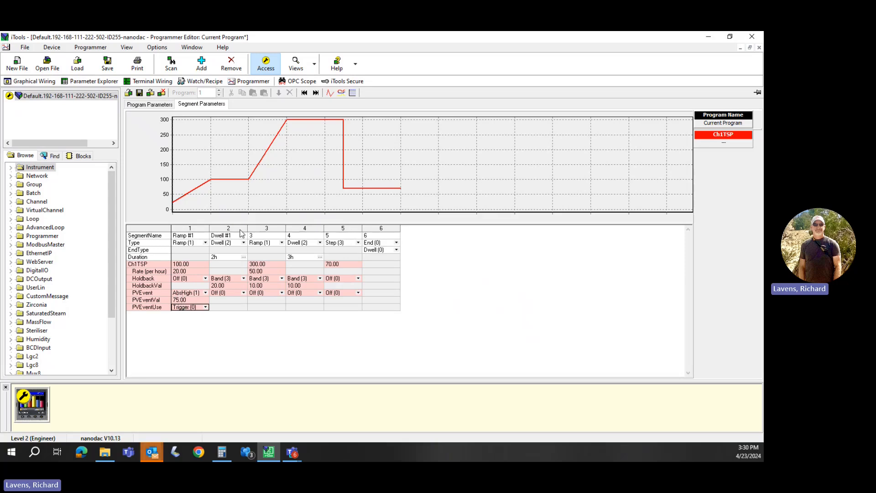
{"action": "left_click", "coordinate": [342, 93]}
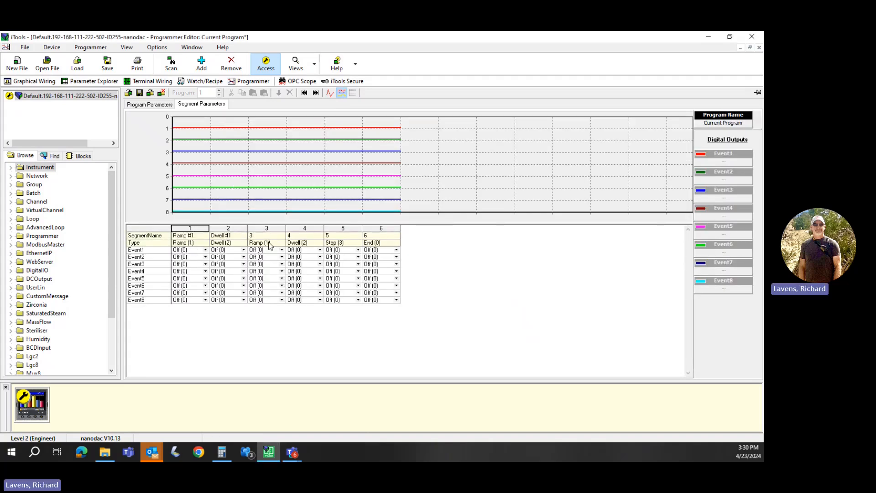
{"action": "left_click", "coordinate": [244, 250]}
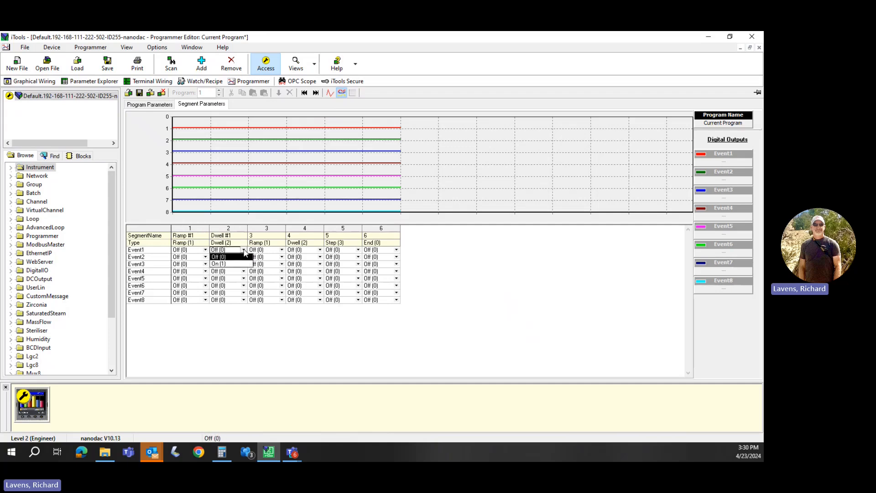
{"action": "left_click", "coordinate": [238, 263]}
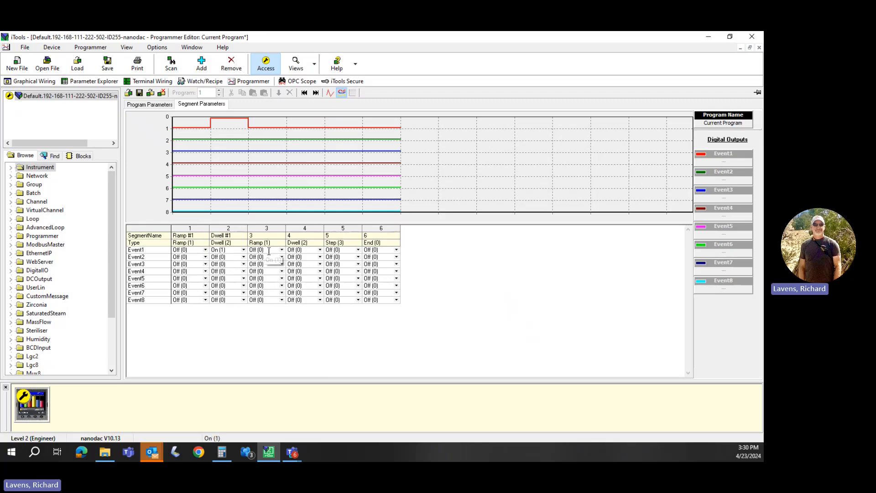
{"action": "left_click", "coordinate": [320, 250]}
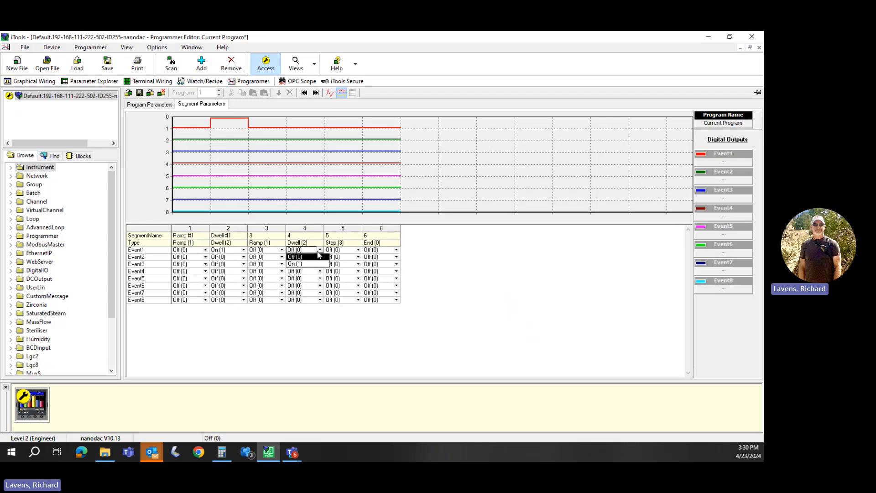
{"action": "left_click", "coordinate": [310, 264]}
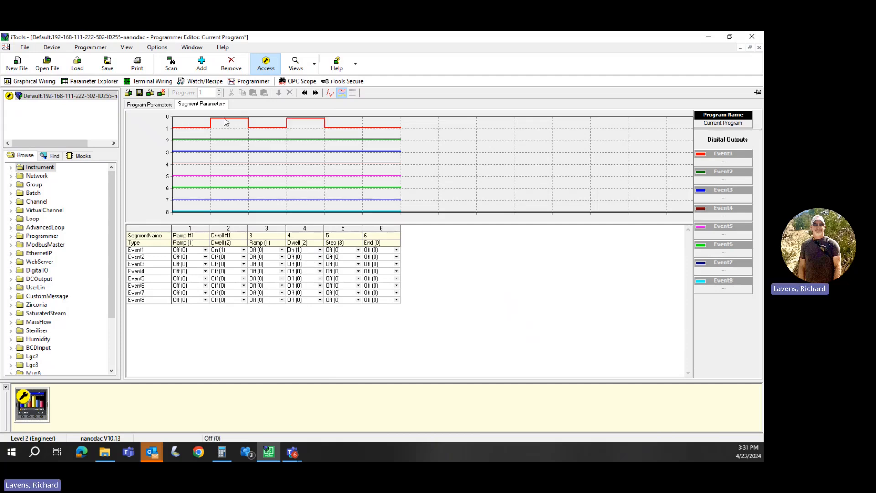
{"action": "left_click", "coordinate": [331, 93]}
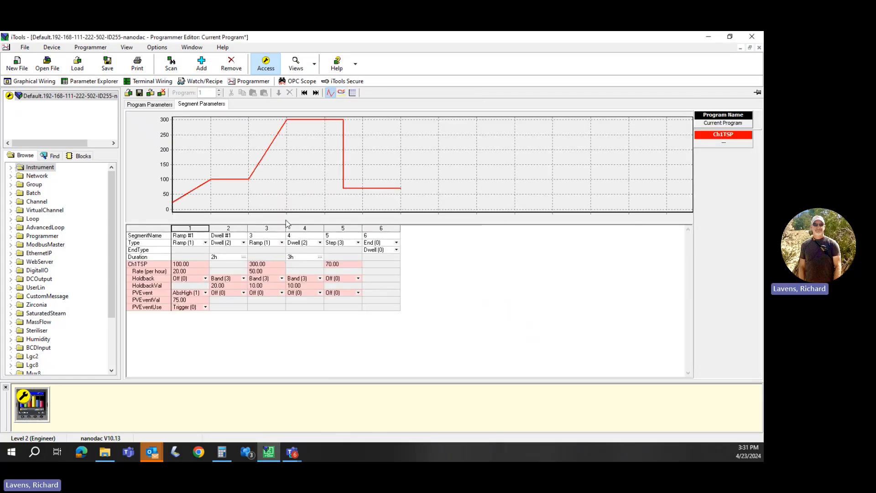
Add a DigitalIO RELAY_5AC block below RELAY_4AC in the graphical wiring and wire the Programmer's Run.Event1 to its PV input
{"action": "left_click", "coordinate": [42, 83]}
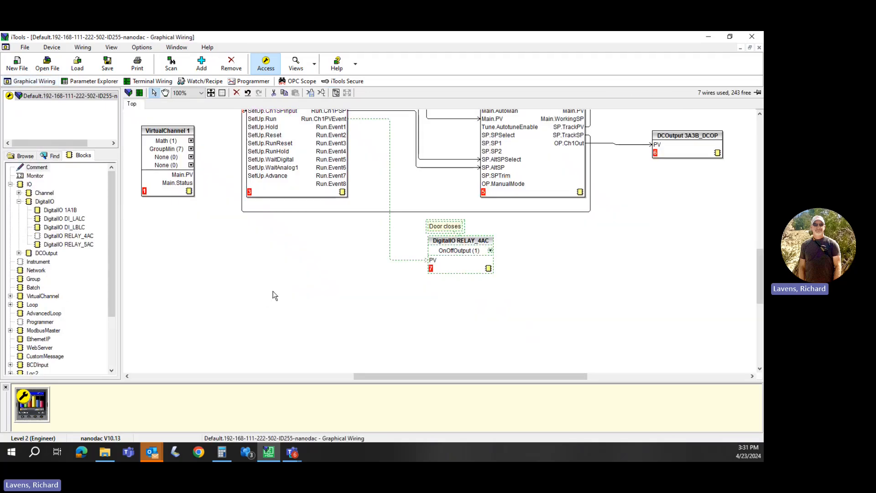
{"action": "left_click_drag", "start_coordinate": [38, 247], "coordinate": [429, 286]}
{"action": "scroll", "coordinate": [364, 272], "scroll_direction": "up", "scroll_amount": 3}
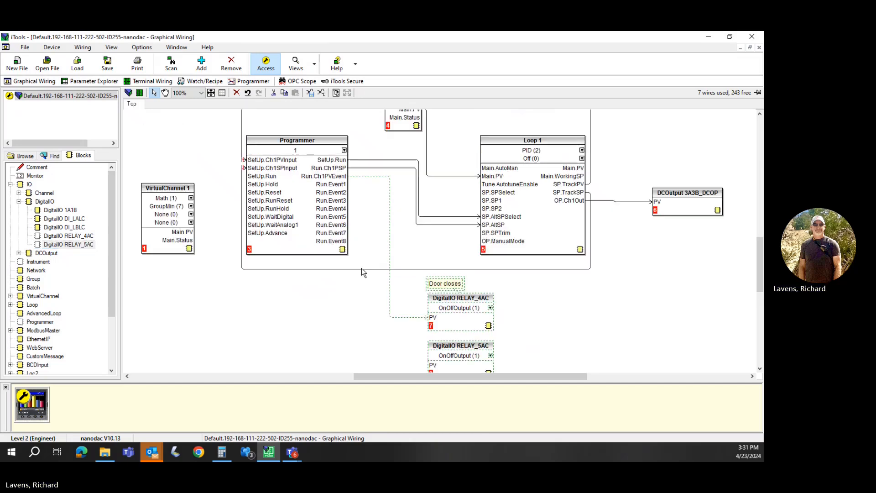
{"action": "left_click_drag", "start_coordinate": [340, 187], "coordinate": [431, 340]}
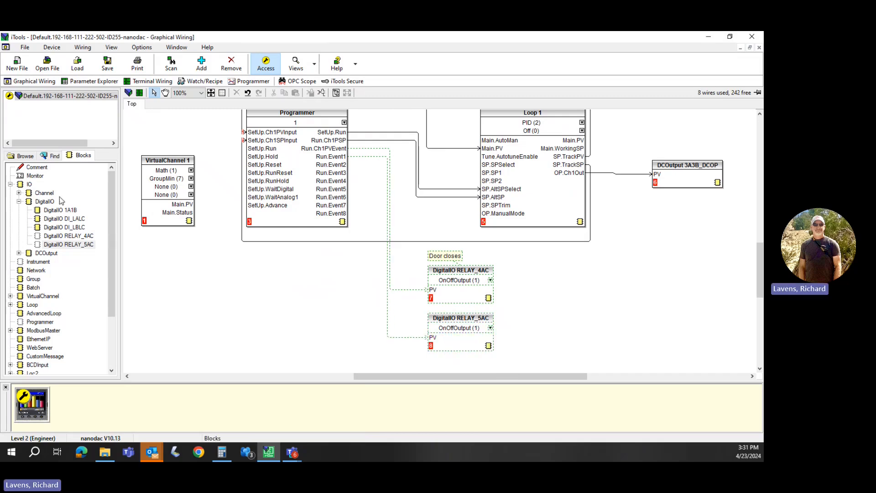
Add a "Dwell Active" comment, link it to the RELAY_5AC block and place it directly above that block
{"action": "left_click_drag", "start_coordinate": [38, 168], "coordinate": [269, 305]}
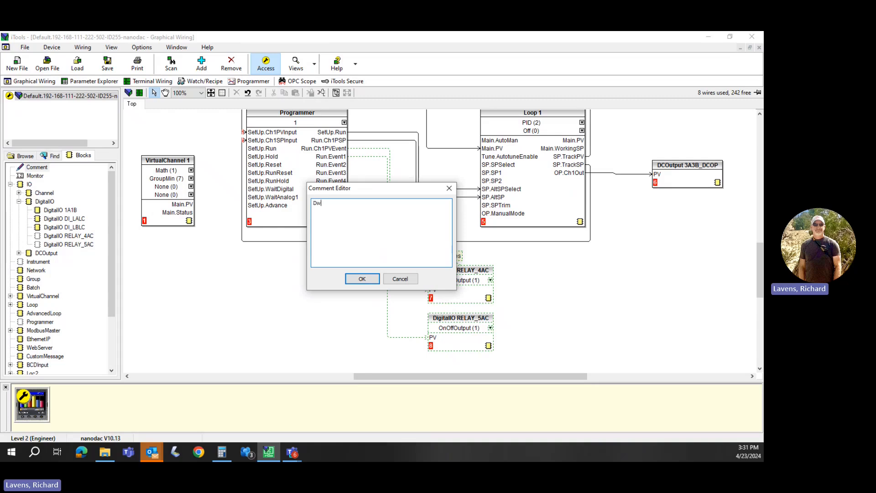
{"action": "type", "text": "Dwell Active"}
{"action": "left_click", "coordinate": [362, 280]}
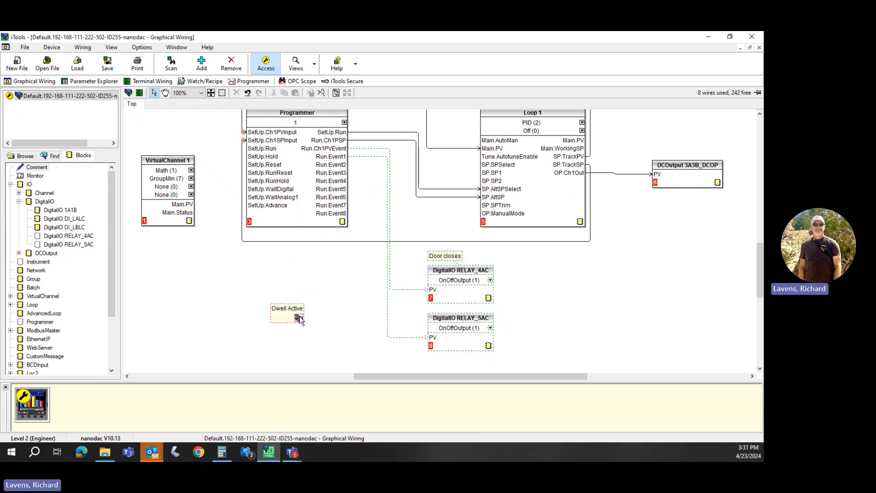
{"action": "left_click_drag", "start_coordinate": [299, 318], "coordinate": [446, 318]}
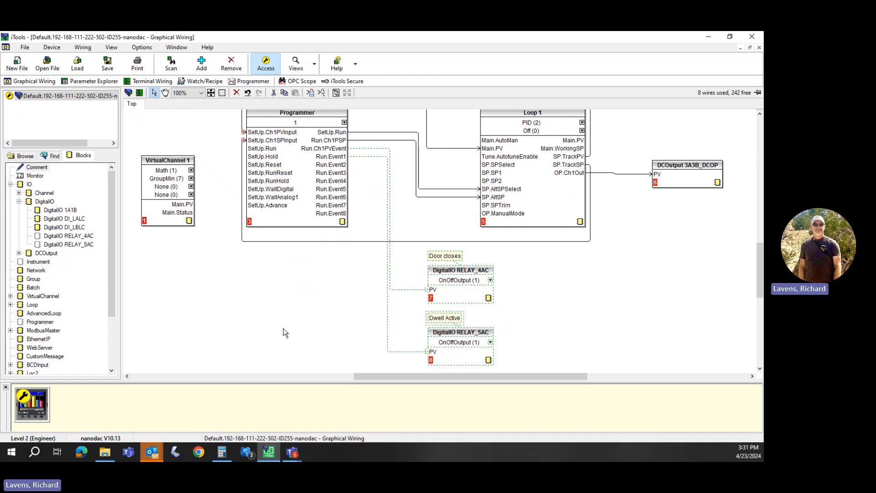
Add a DigitalIO 1A1B block to the wiring diagram below the RELAY_5AC block
{"action": "scroll", "coordinate": [282, 332], "scroll_direction": "down", "scroll_amount": 3}
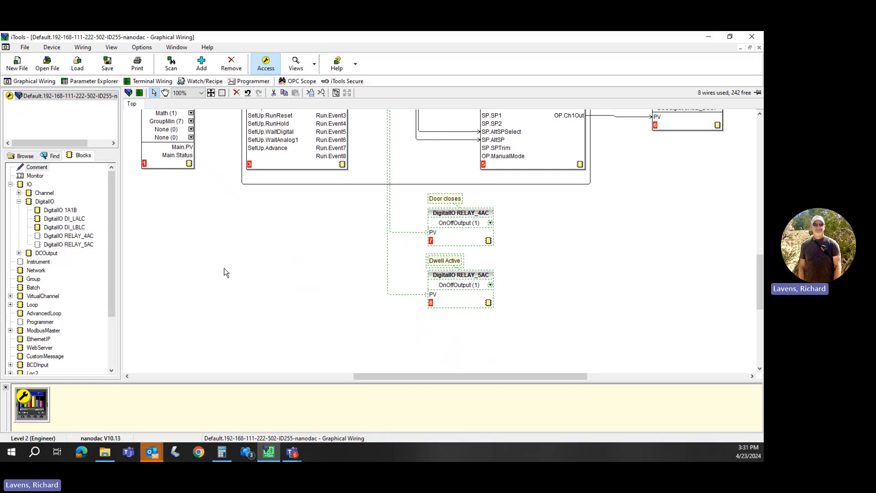
{"action": "left_click_drag", "start_coordinate": [39, 210], "coordinate": [430, 324]}
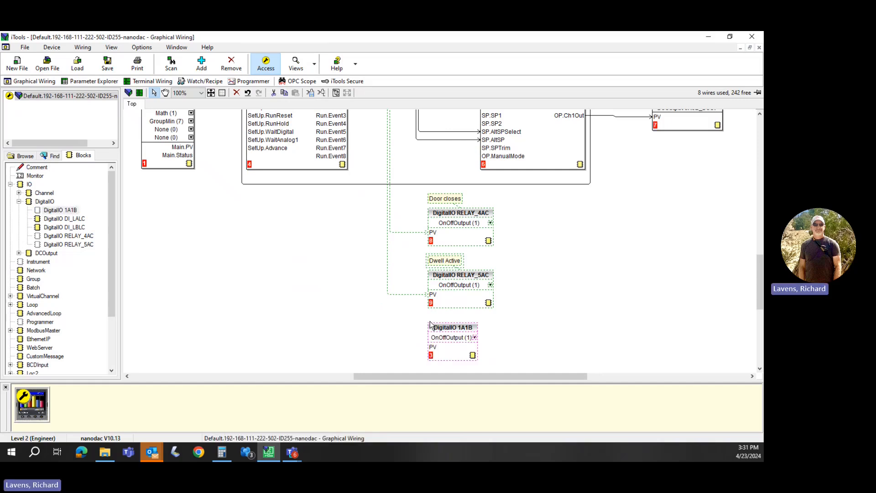
{"action": "left_click", "coordinate": [365, 300]}
Wire the Programmer's Run.EndOutput to the PV input of the DigitalIO 1A1B block
{"action": "scroll", "coordinate": [302, 266], "scroll_direction": "up", "scroll_amount": 3}
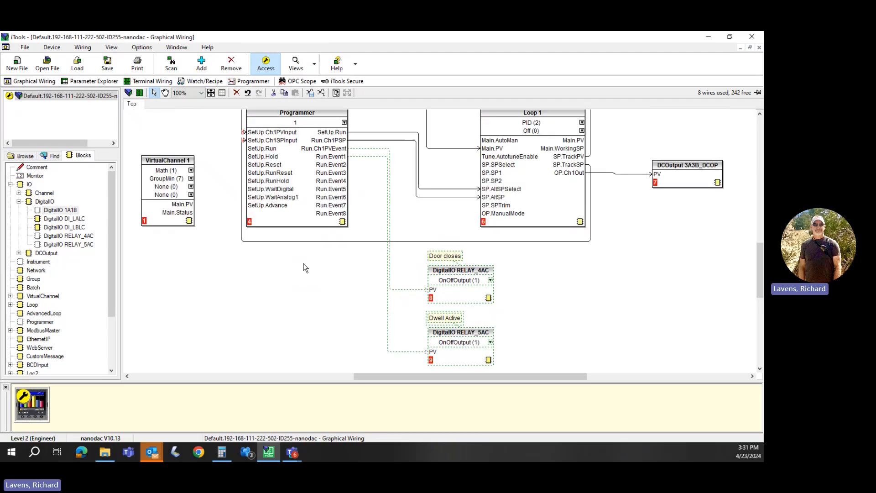
{"action": "left_click", "coordinate": [342, 222]}
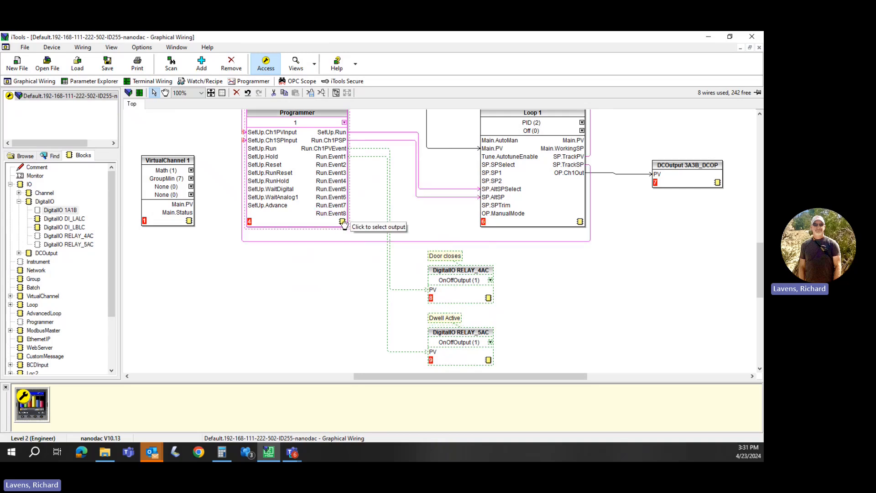
{"action": "scroll", "coordinate": [508, 257], "scroll_direction": "down", "scroll_amount": 2}
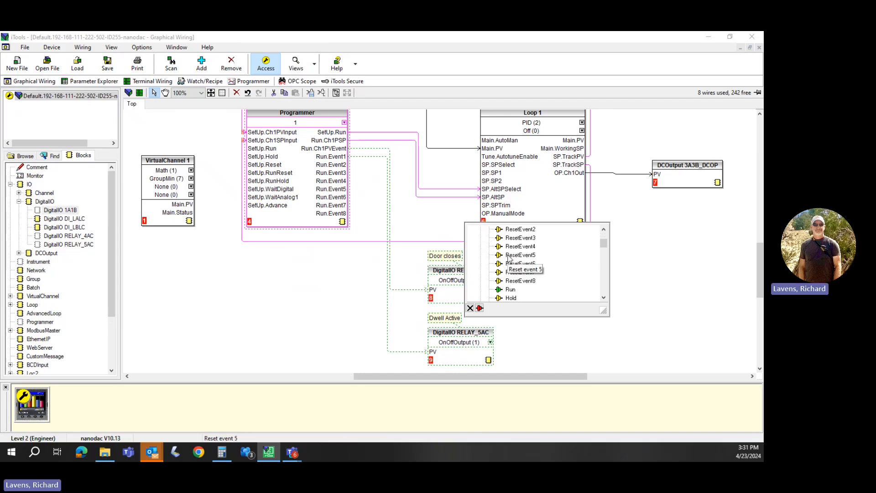
{"action": "scroll", "coordinate": [507, 258], "scroll_direction": "down", "scroll_amount": 4}
{"action": "scroll", "coordinate": [508, 259], "scroll_direction": "down", "scroll_amount": 4}
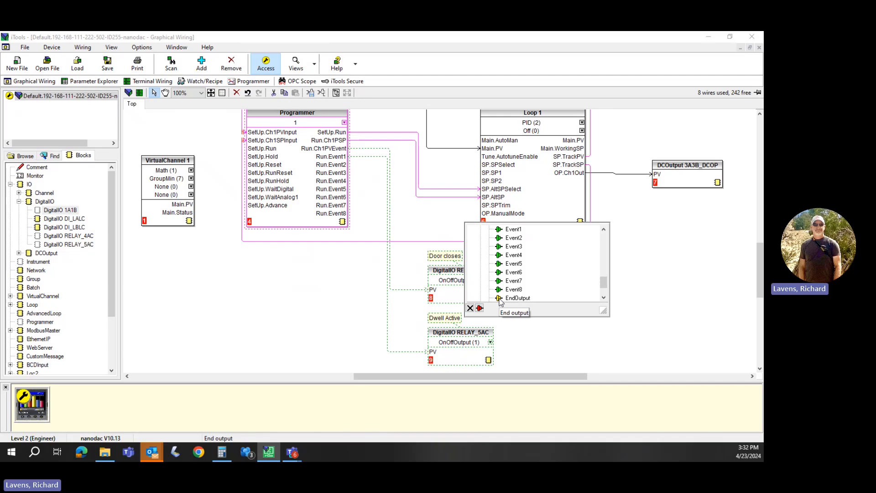
{"action": "left_click", "coordinate": [500, 299]}
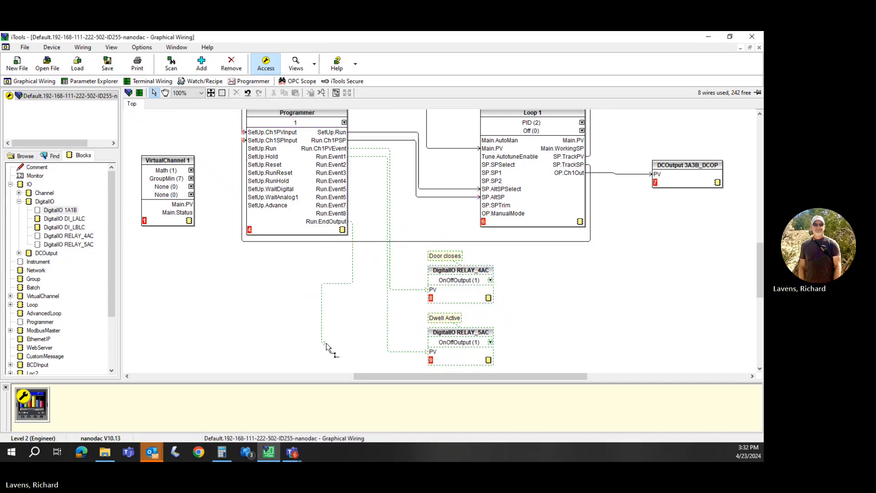
{"action": "left_click", "coordinate": [433, 324]}
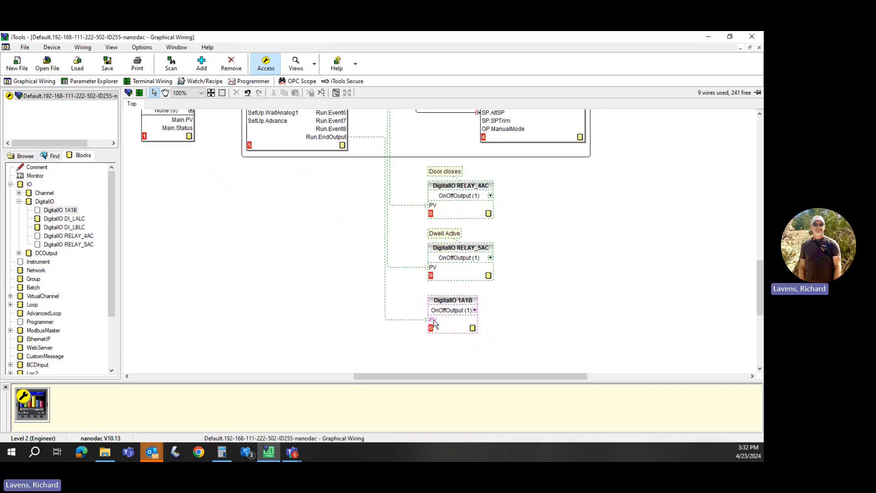
Shift the DigitalIO 1A1B block slightly to the right and download the new wiring to the instrument
{"action": "scroll", "coordinate": [369, 248], "scroll_direction": "up", "scroll_amount": 1}
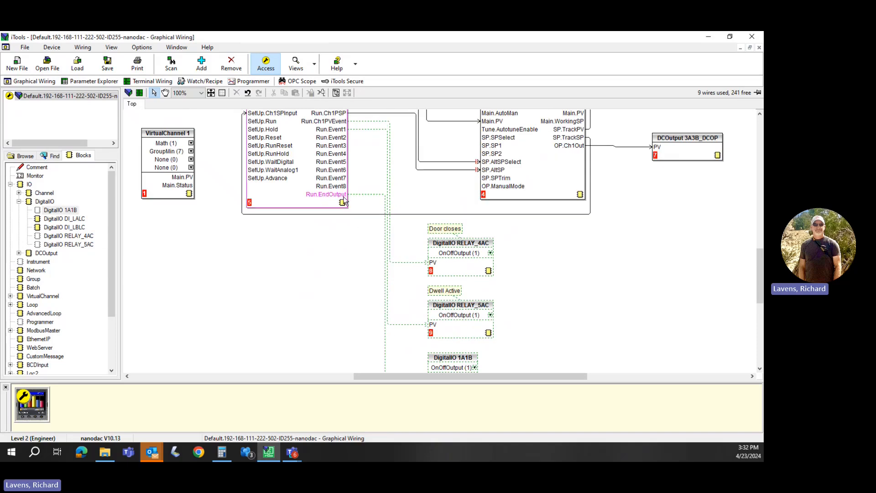
{"action": "scroll", "coordinate": [410, 286], "scroll_direction": "down", "scroll_amount": 2}
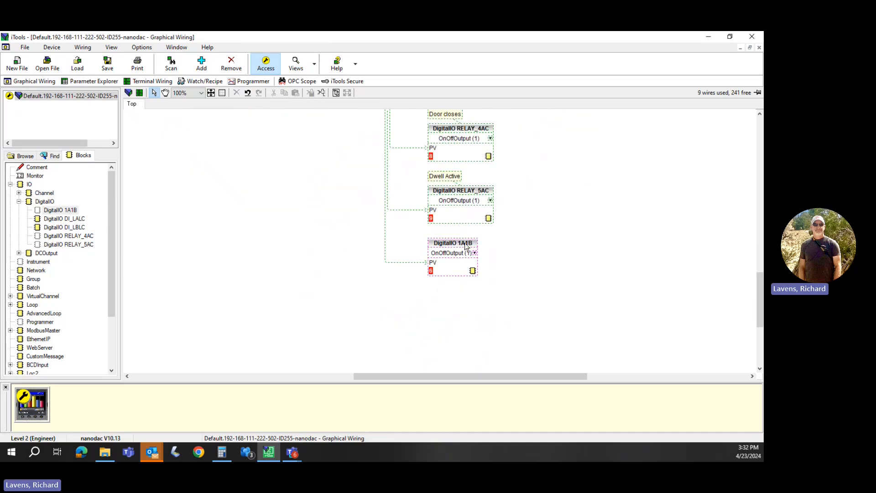
{"action": "left_click_drag", "start_coordinate": [466, 246], "coordinate": [467, 247]}
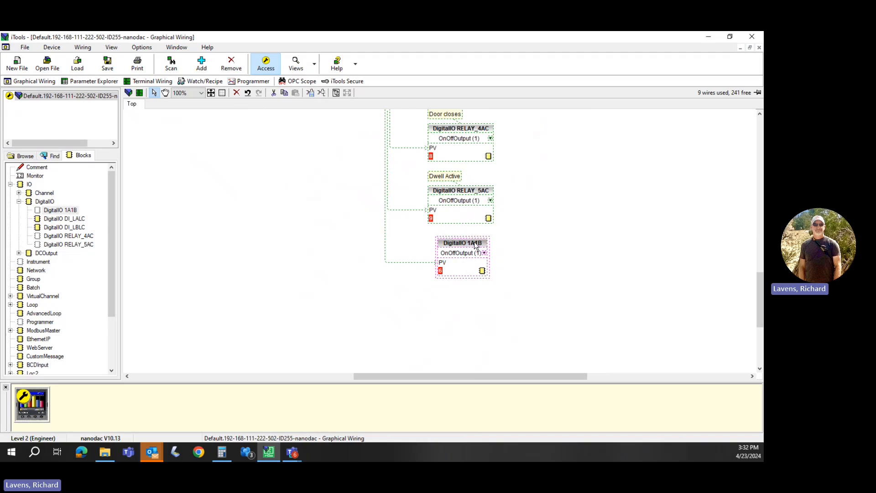
{"action": "scroll", "coordinate": [319, 263], "scroll_direction": "up", "scroll_amount": 1}
{"action": "scroll", "coordinate": [380, 207], "scroll_direction": "up", "scroll_amount": 1}
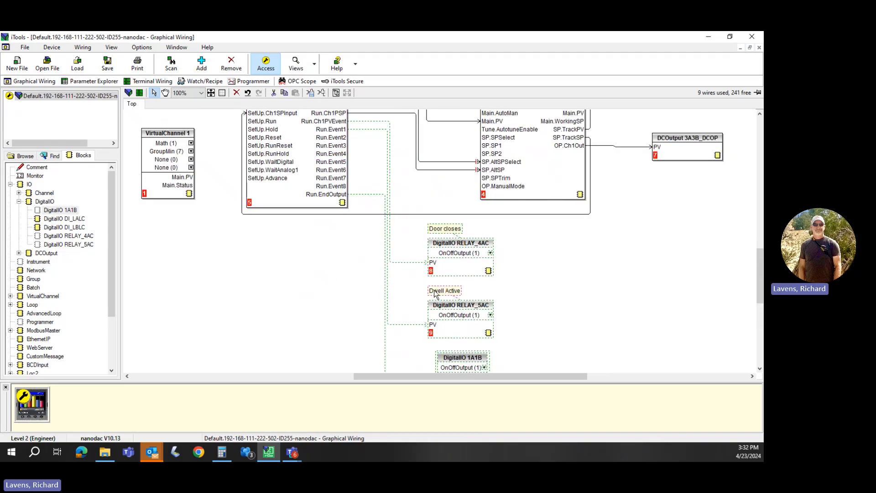
{"action": "scroll", "coordinate": [435, 293], "scroll_direction": "down", "scroll_amount": 1}
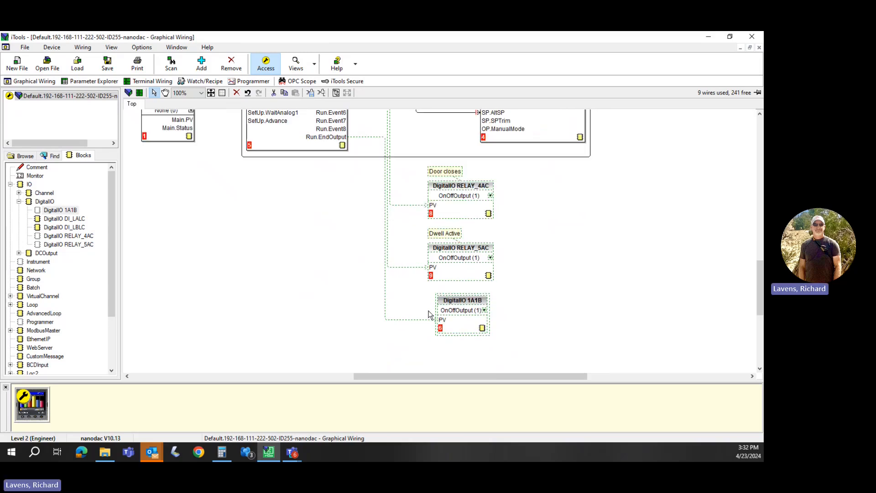
{"action": "left_click", "coordinate": [159, 117]}
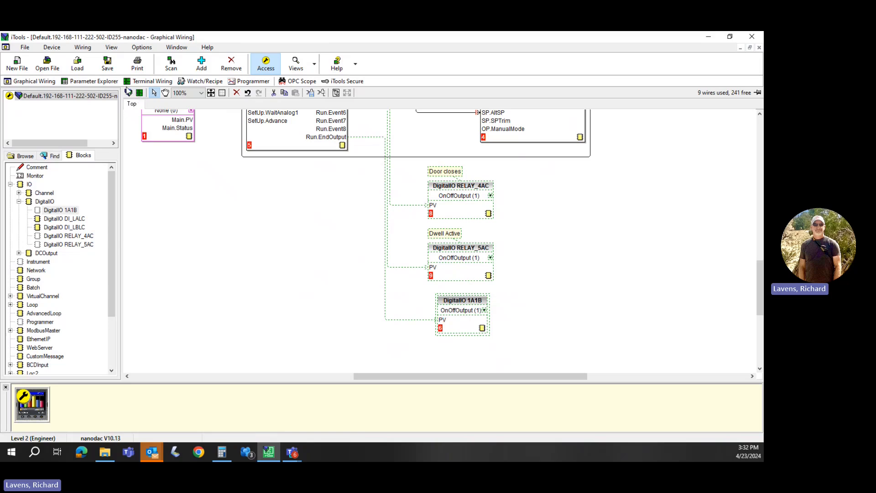
{"action": "left_click", "coordinate": [130, 94]}
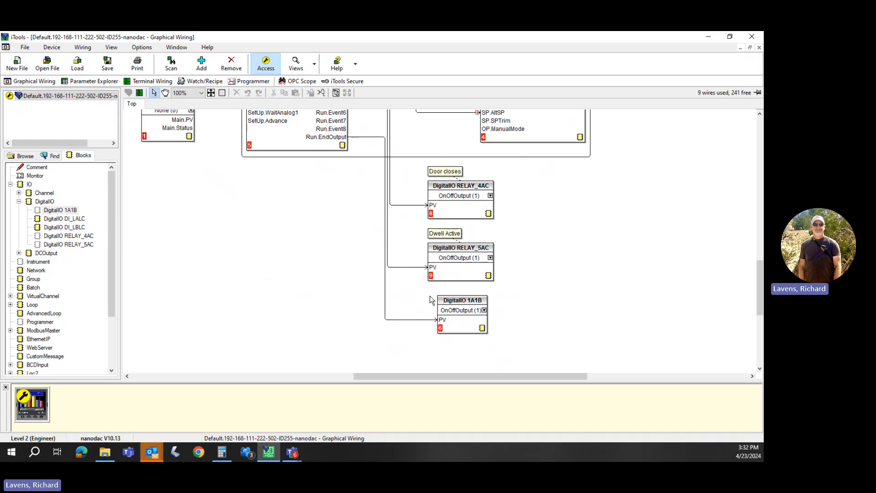
Return to the programmer editor and save the current program to the Desktop as a program file named "Richs example"
{"action": "scroll", "coordinate": [384, 233], "scroll_direction": "up", "scroll_amount": 5}
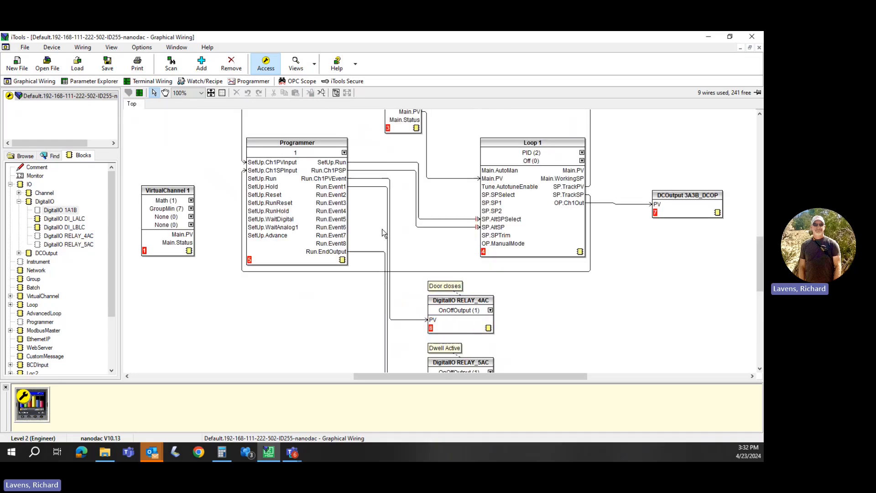
{"action": "scroll", "coordinate": [382, 233], "scroll_direction": "up", "scroll_amount": 5}
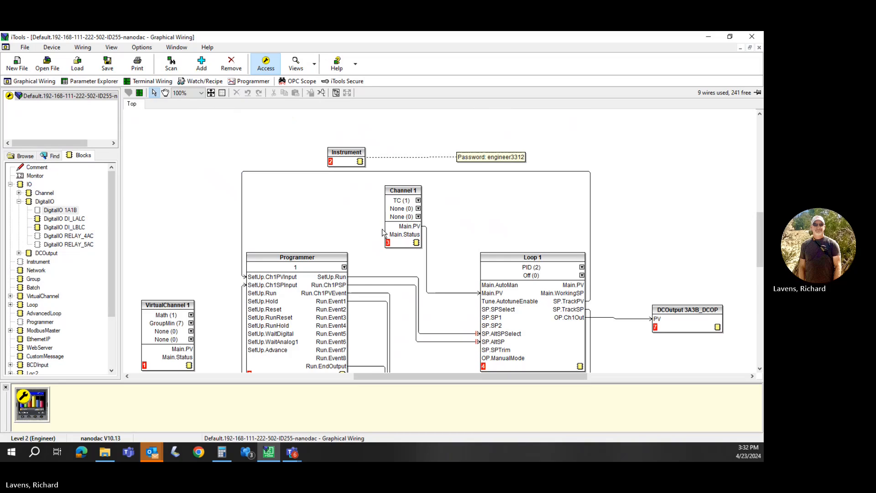
{"action": "left_click", "coordinate": [251, 81]}
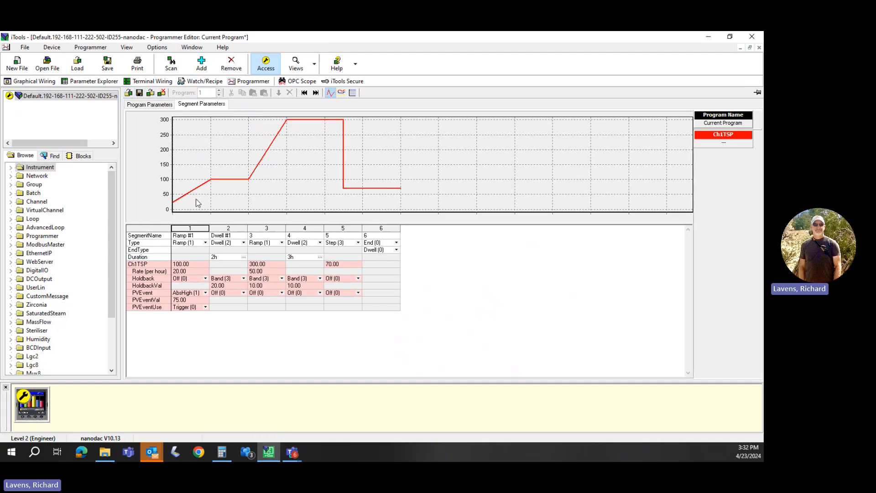
{"action": "left_click", "coordinate": [140, 93]}
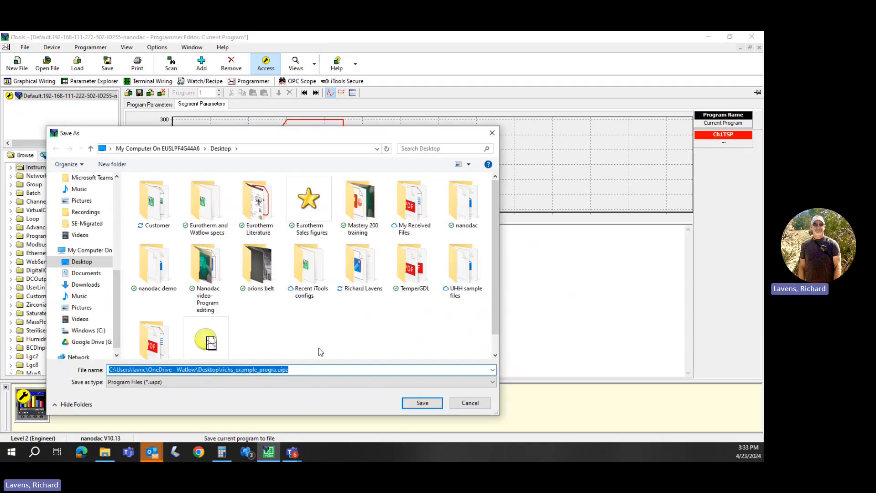
{"action": "type", "text": "Rich"}
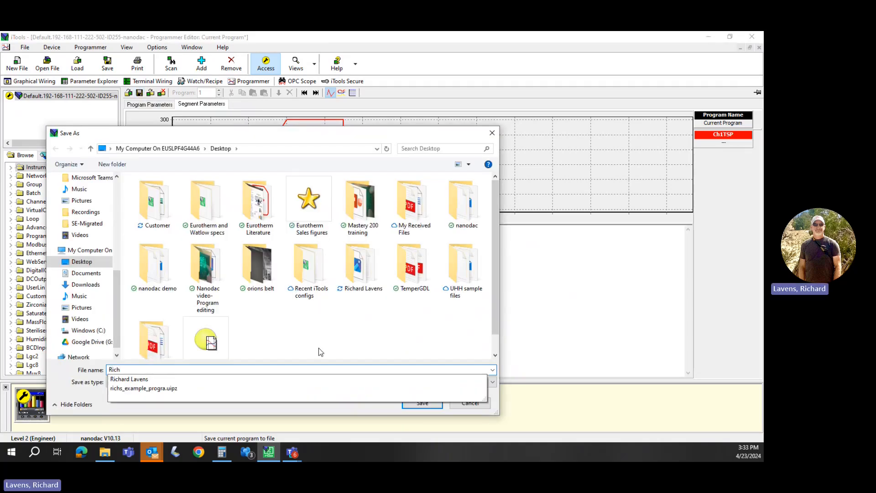
{"action": "type", "text": "s exampl"}
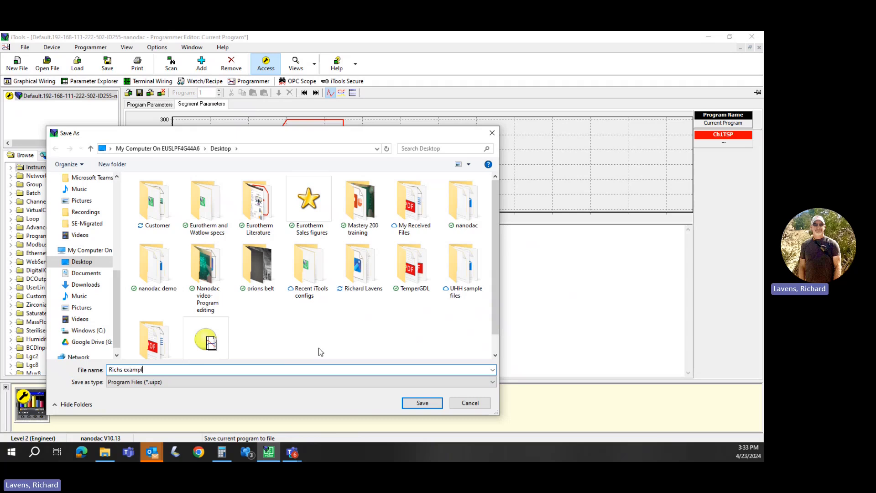
{"action": "type", "text": "e"}
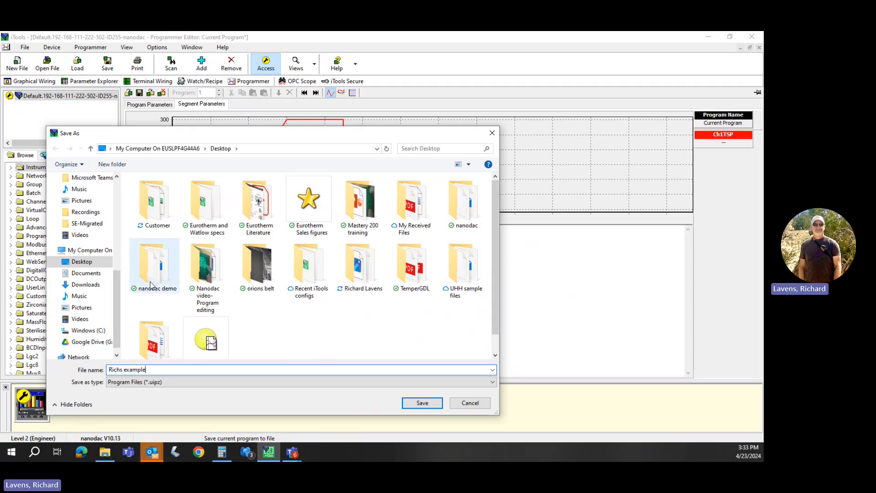
{"action": "left_click", "coordinate": [422, 403]}
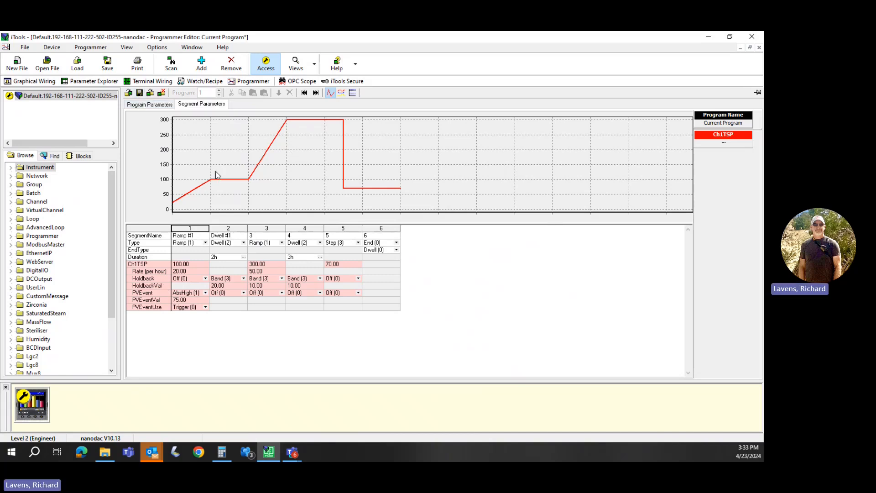
{"action": "left_click", "coordinate": [129, 94]}
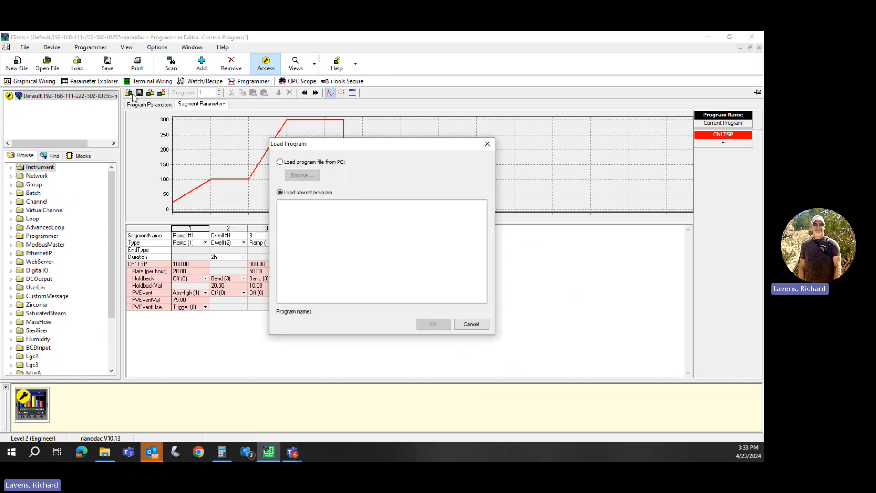
{"action": "left_click", "coordinate": [334, 164]}
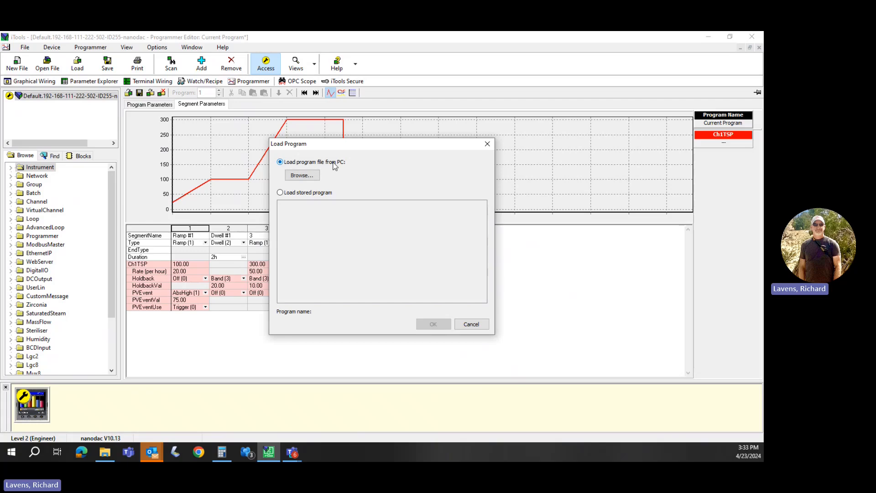
{"action": "left_click", "coordinate": [307, 176]}
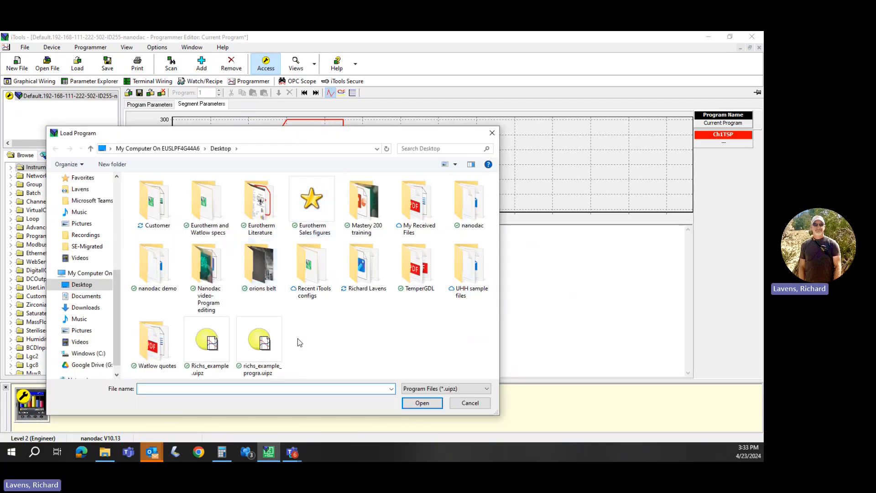
{"action": "left_click", "coordinate": [266, 344]}
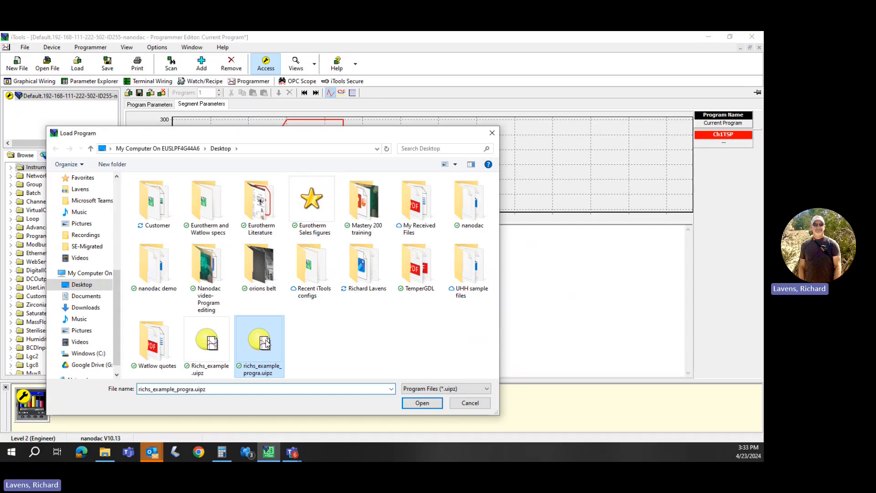
{"action": "left_click", "coordinate": [413, 404]}
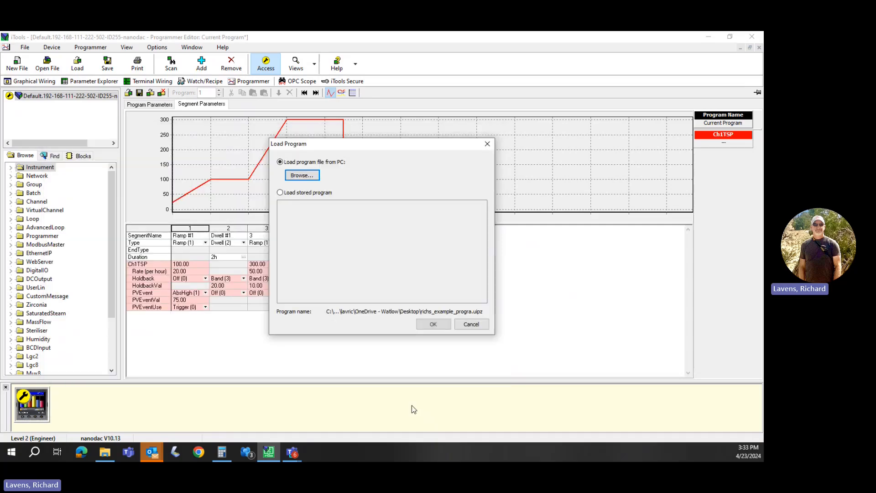
{"action": "left_click", "coordinate": [469, 325]}
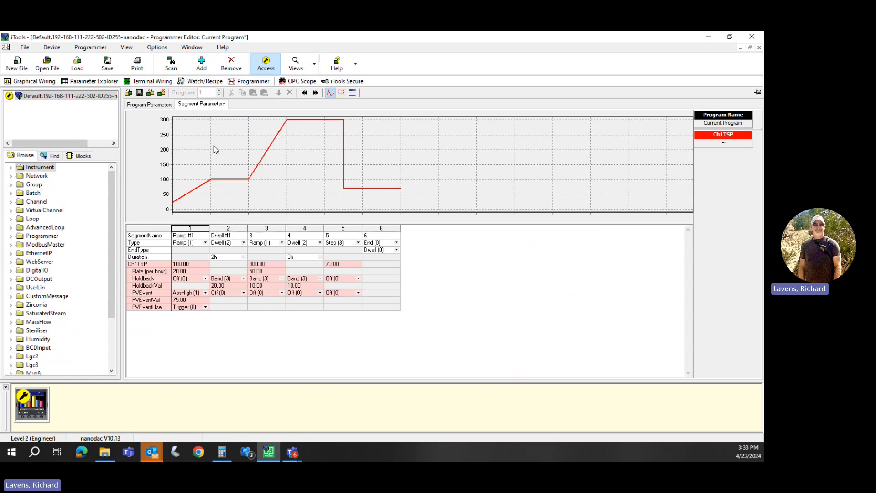
{"action": "left_click", "coordinate": [129, 94]}
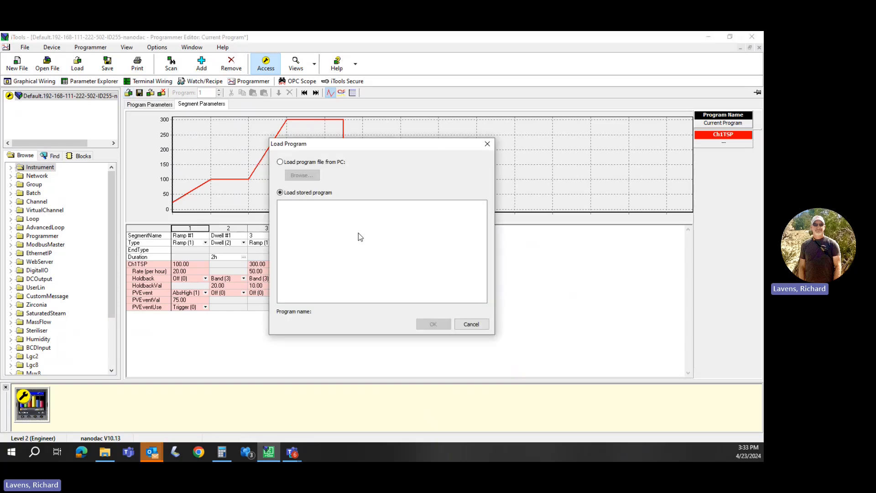
{"action": "left_click", "coordinate": [471, 324]}
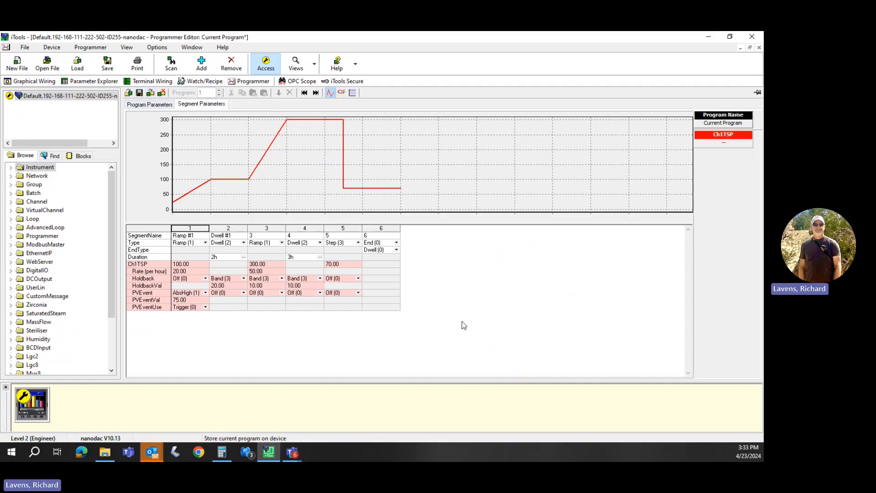
Store the current program on the device as 01-rich_exmp, and view the list of device programs available for deletion without deleting any
{"action": "left_click", "coordinate": [151, 93]}
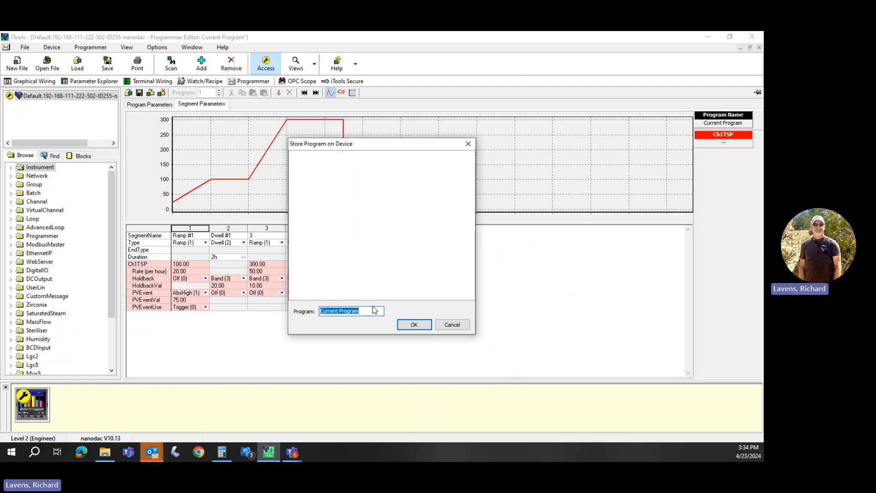
{"action": "type", "text": "01-rich exmp"}
{"action": "left_click", "coordinate": [420, 325]}
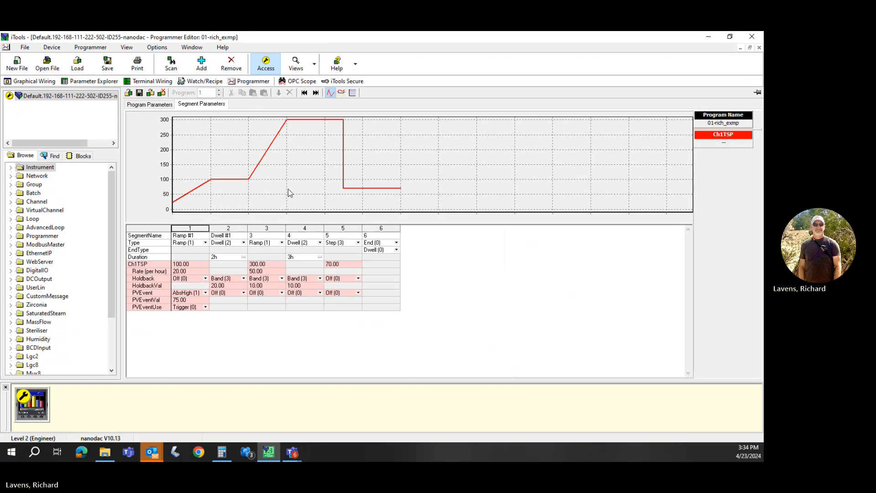
{"action": "left_click", "coordinate": [162, 94]}
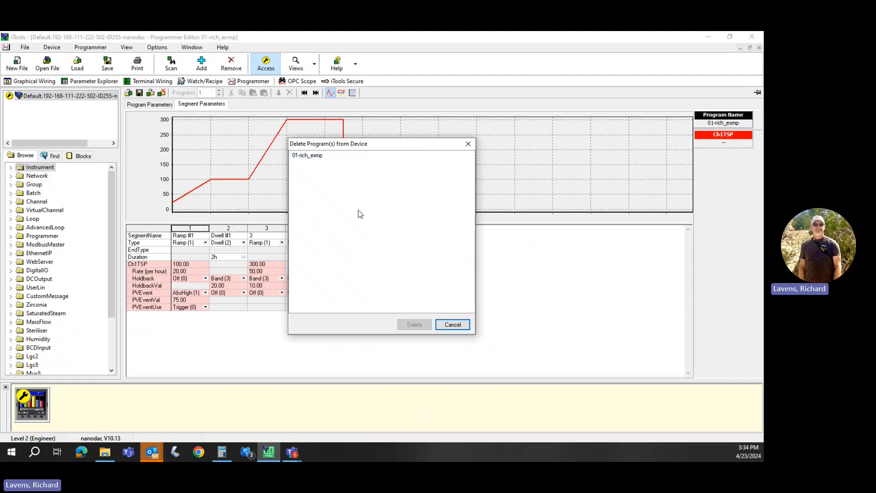
{"action": "left_click", "coordinate": [441, 323]}
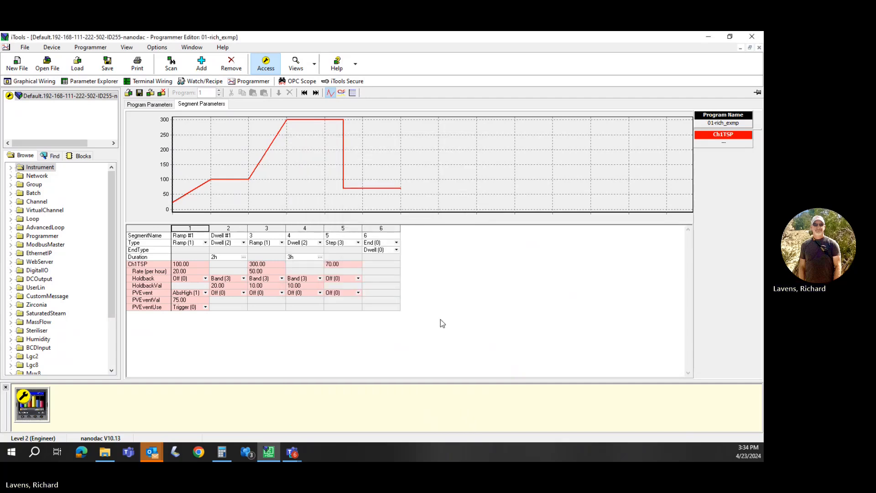